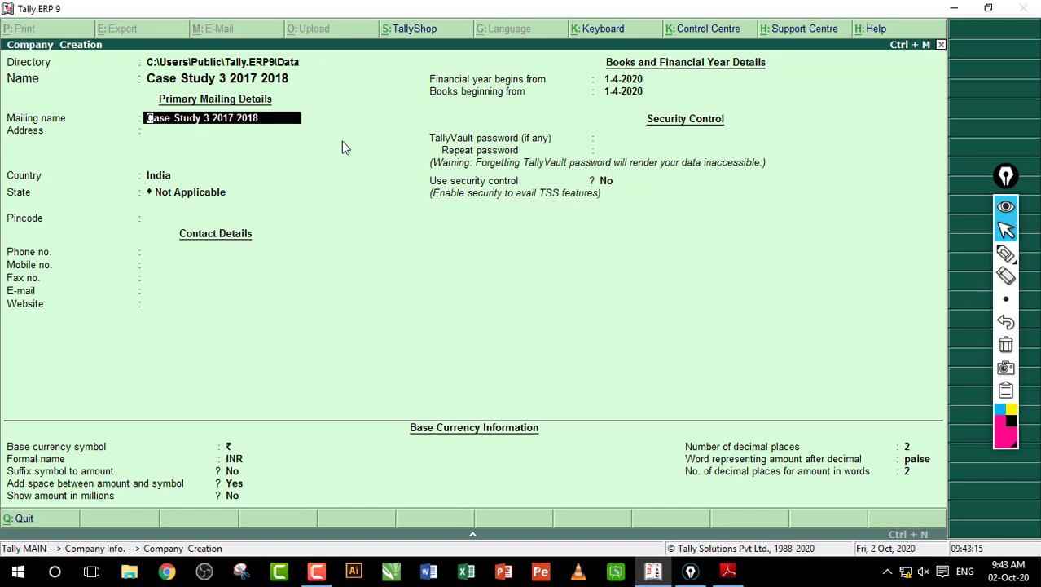
Step: Enter mailing name UPCISS and set the state to Uttar Pradesh
type("UPCISS")
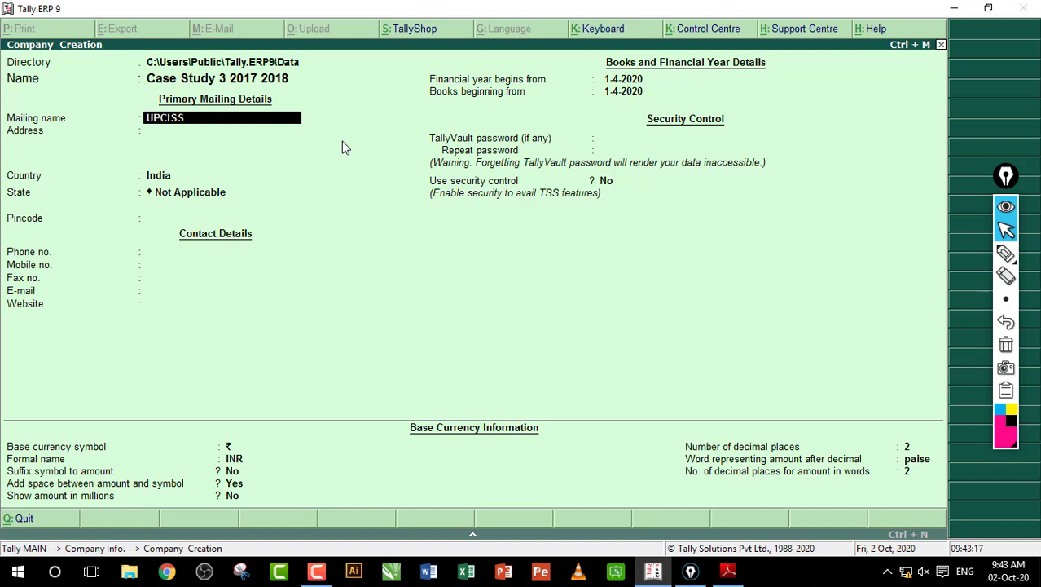
key("Return")
key("Return")
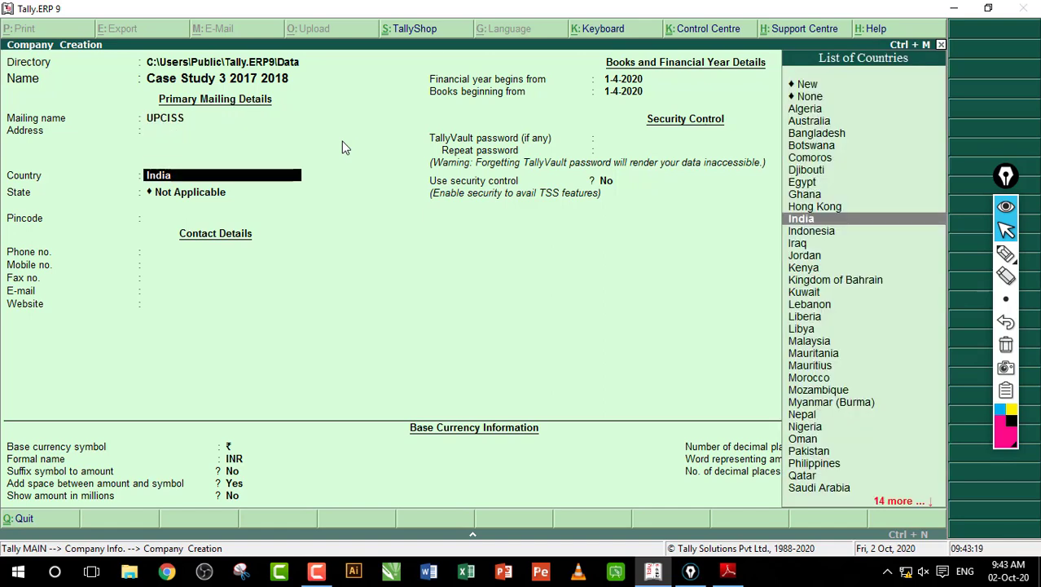
key("Return")
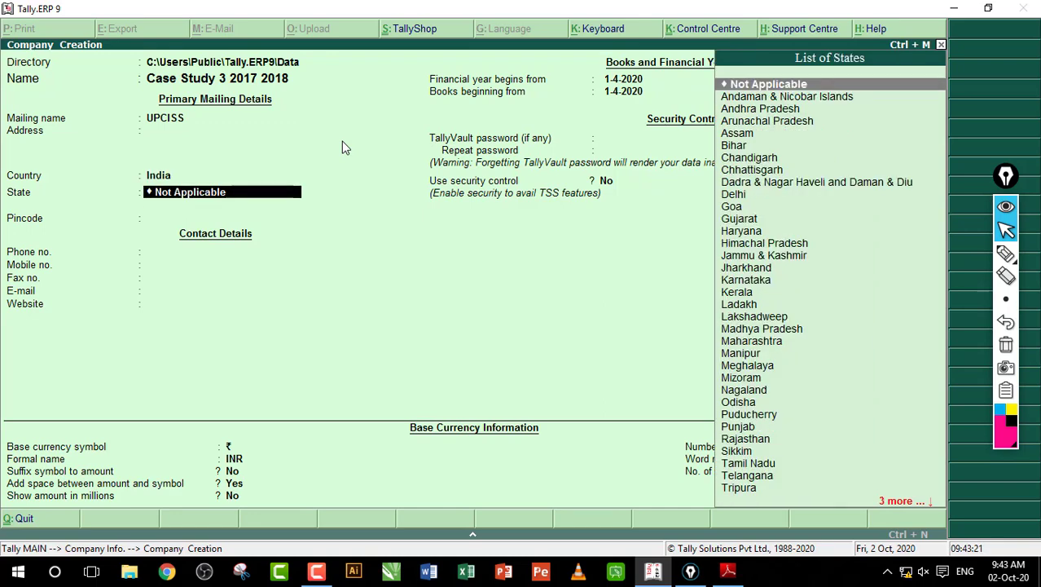
type("up")
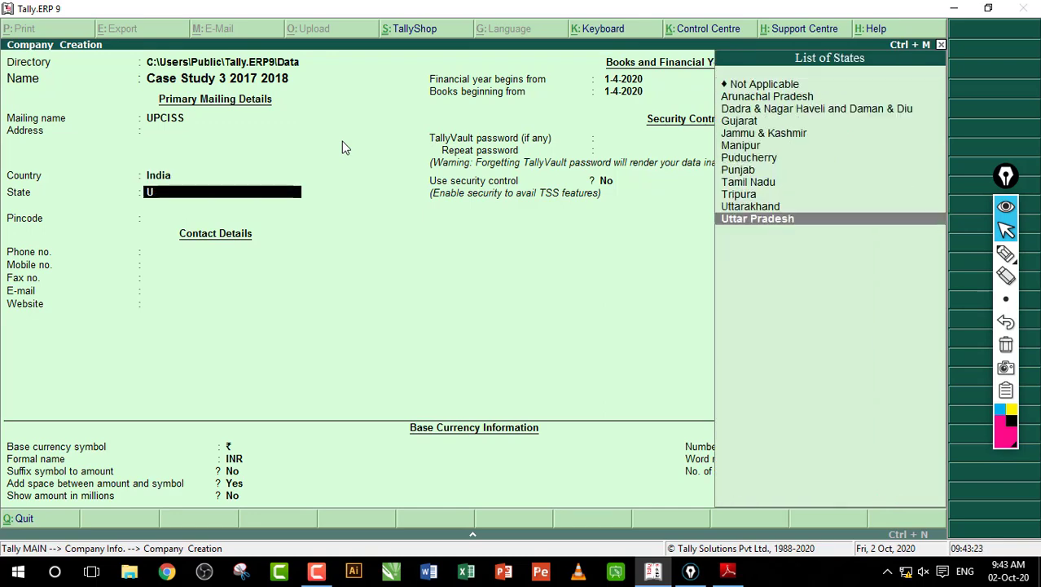
key("Return")
key("Return")
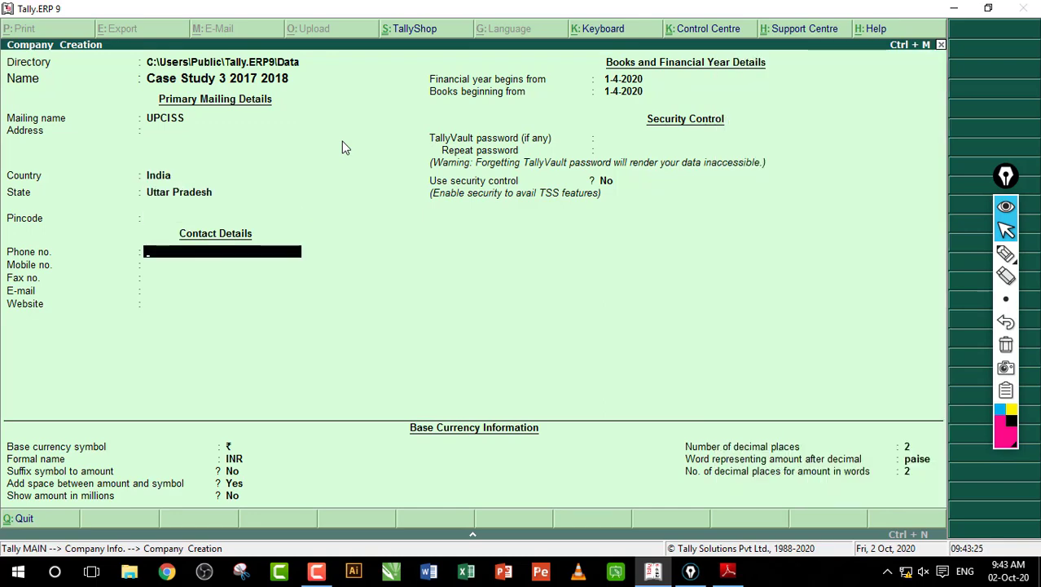
key("Return")
key("Return")
key("Return")
key("Return")
key("Return")
key("Return")
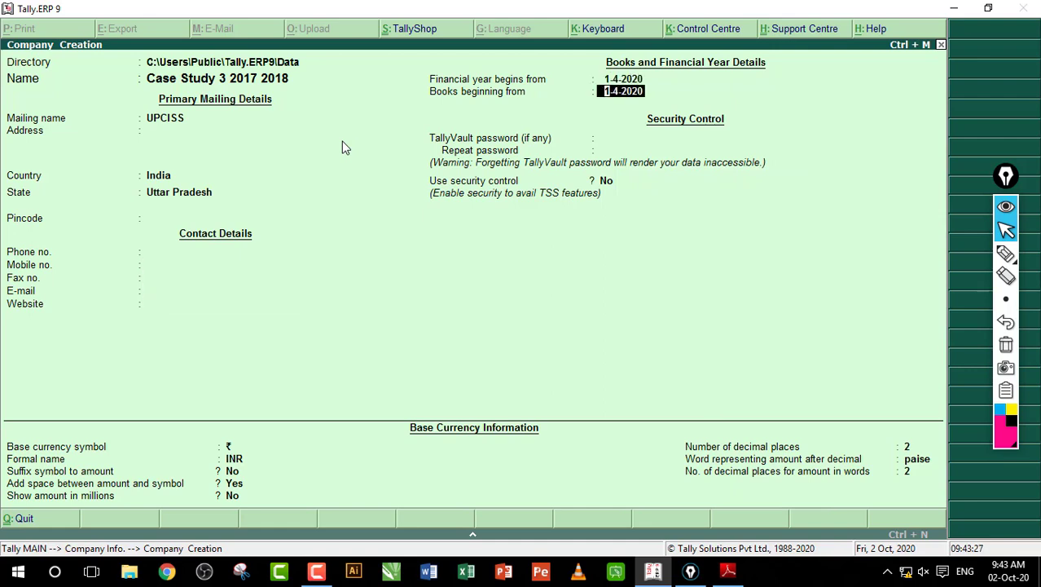
Step: Set the financial year start to 1-4-2017 and save the company
key("Up")
type("1-4-")
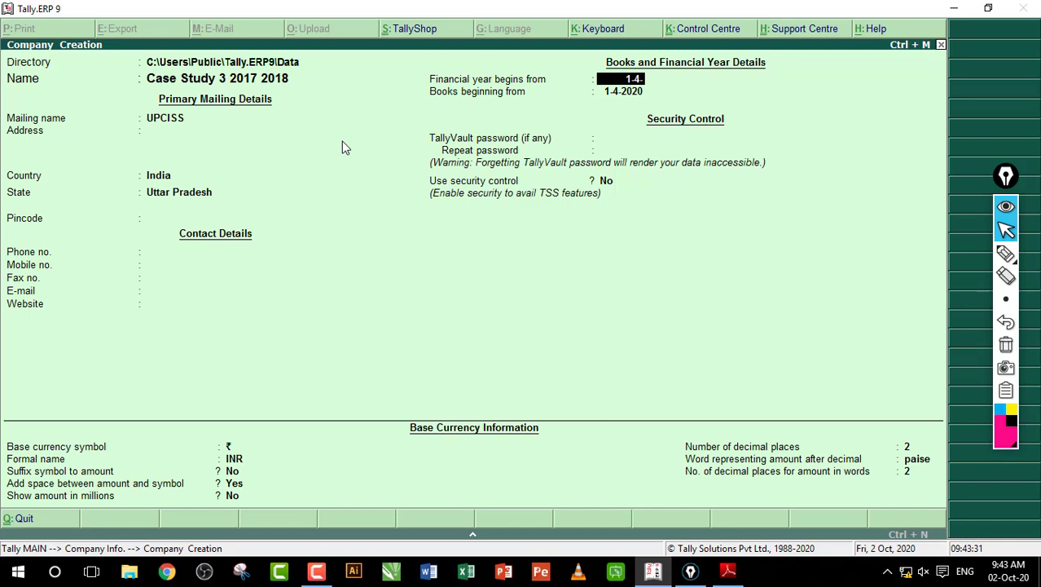
type("2017")
key("Return")
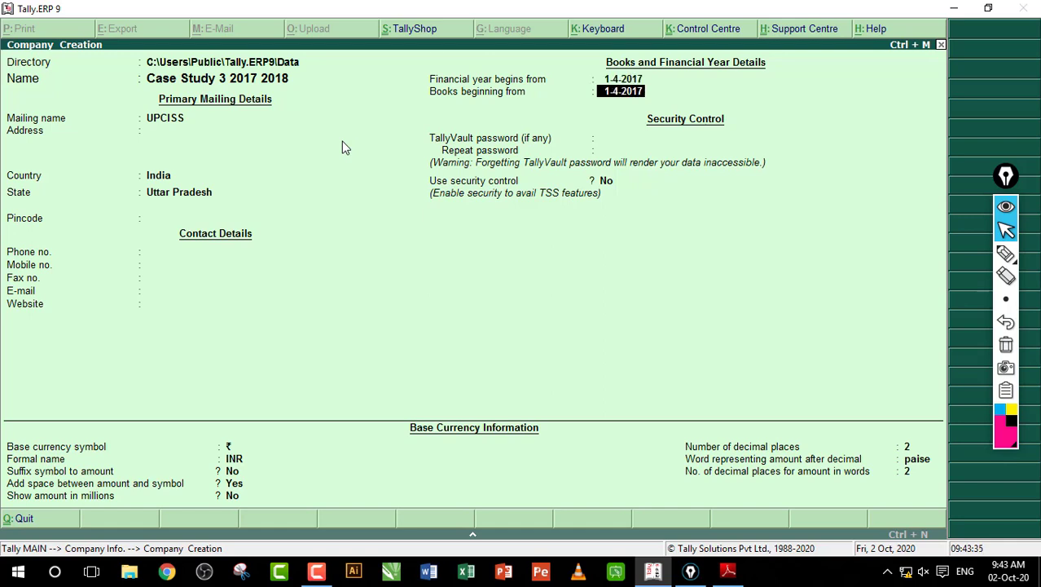
key("Return")
key("Return")
key("Return")
key("Return")
key("Return")
key("Return")
key("Return")
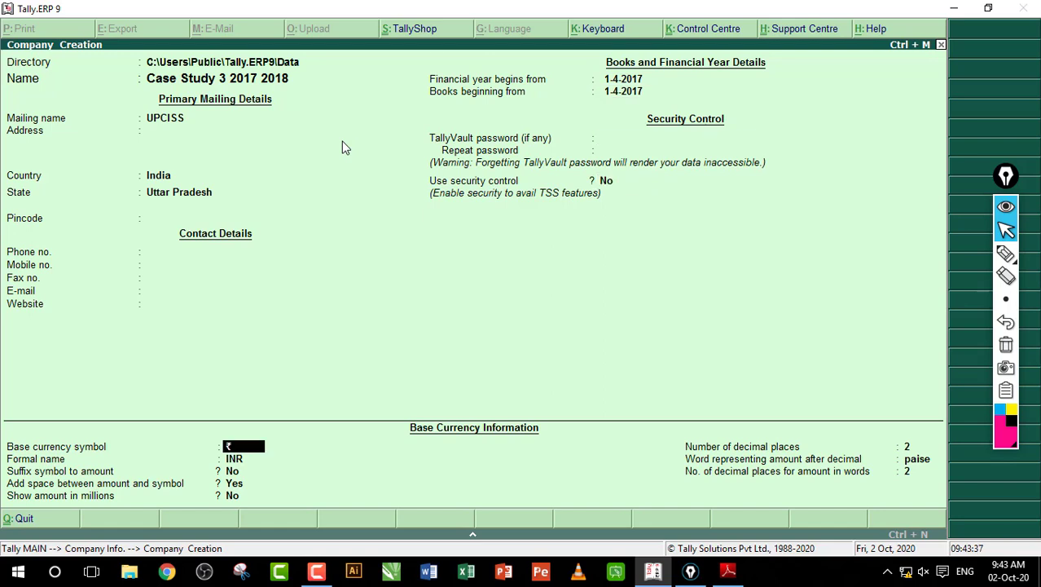
key("Return")
key("Return")
key("Return")
key("Return")
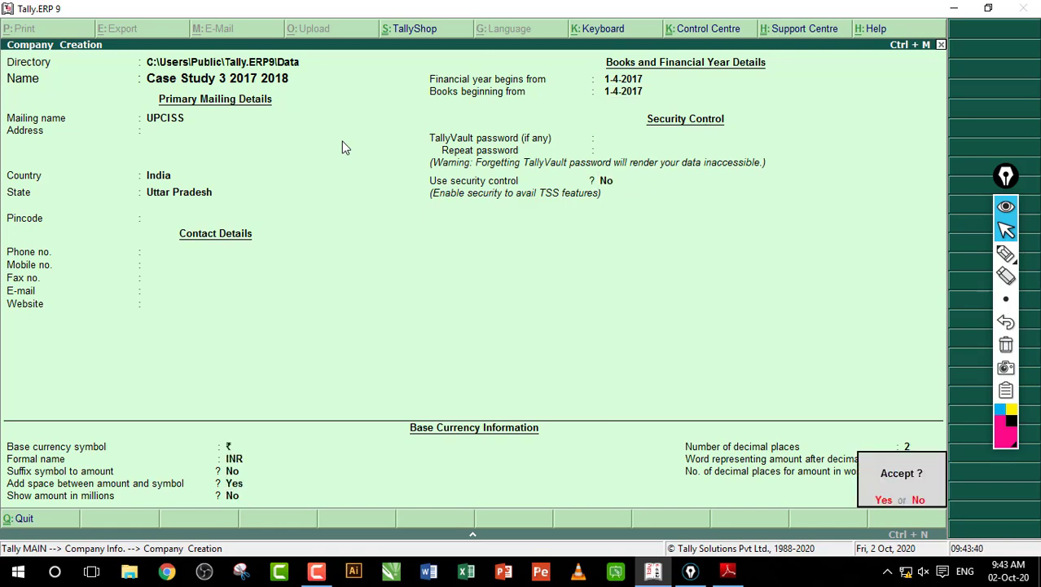
key("Return")
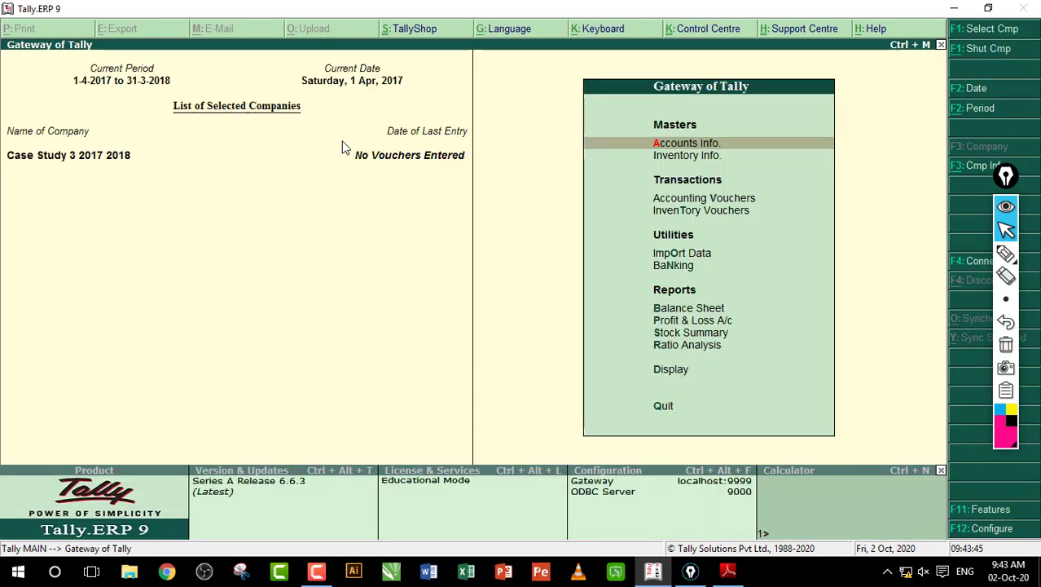
Step: Underline the company name Case Study 3 2017 2018 on screen, clear it, and bring up the case-study PDF
left_click(1005, 253)
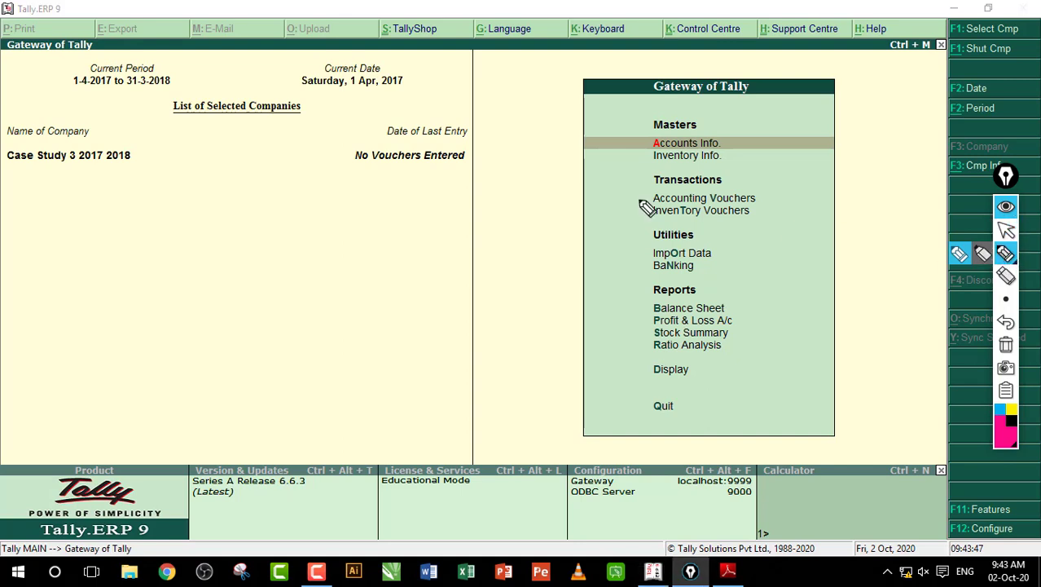
left_click_drag(7, 112, 131, 185)
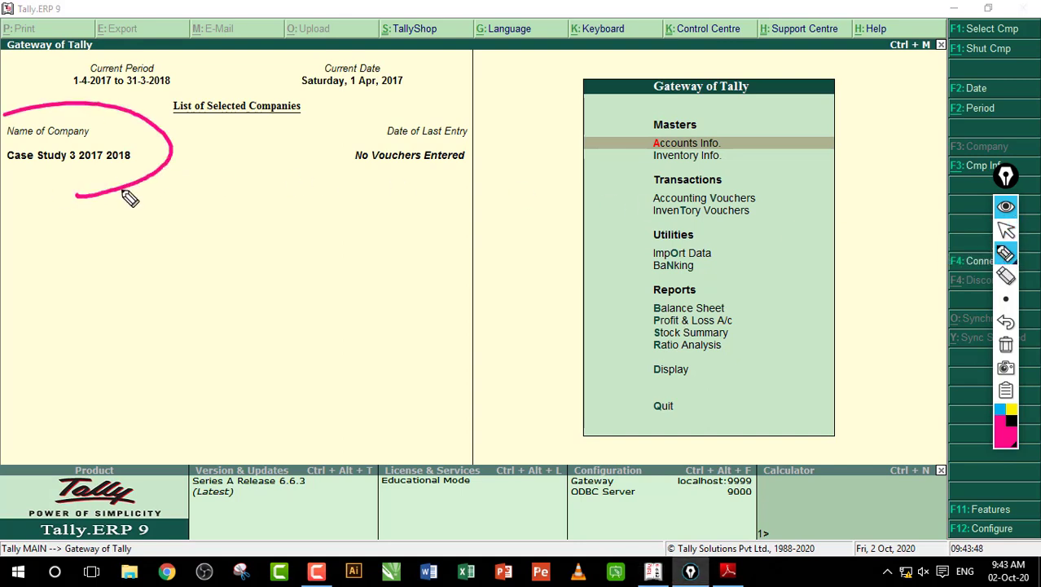
left_click(1006, 344)
left_click(1006, 231)
left_click(517, 230)
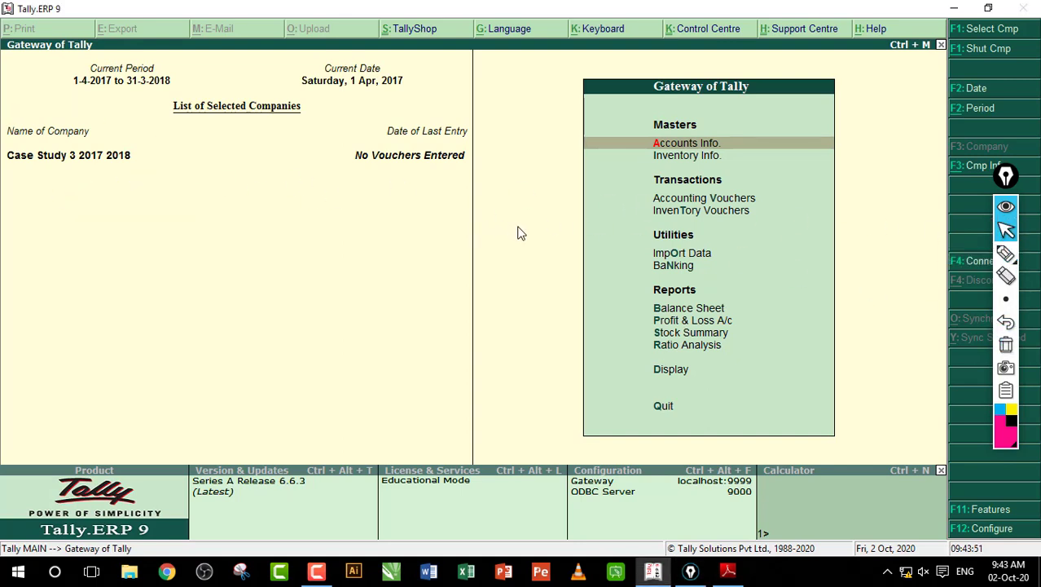
left_click(728, 571)
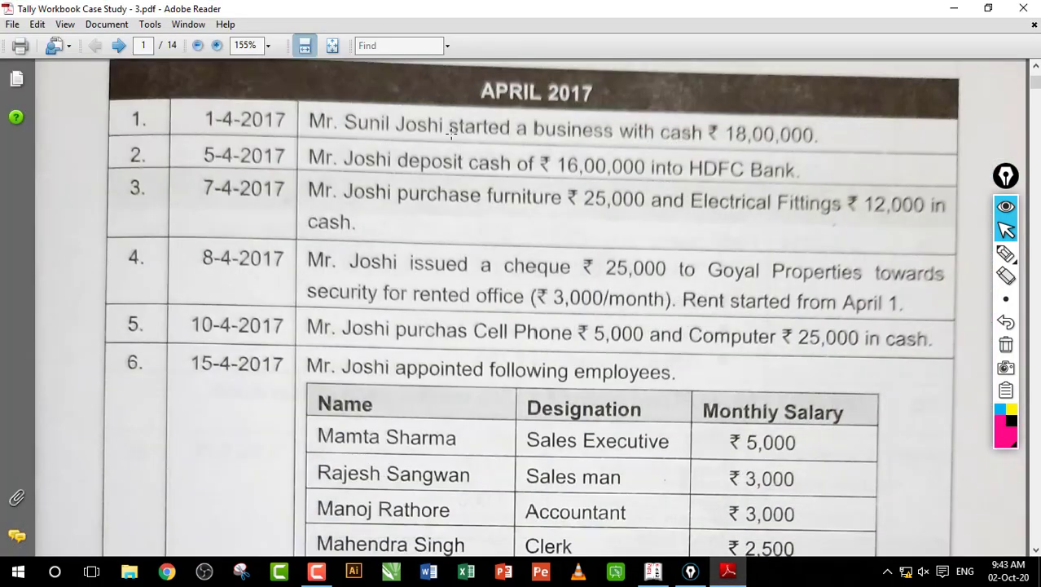
Step: Pen-mark the APRIL 2017 heading and first transaction numbers, then erase the marks
left_click(1005, 253)
mouse_move(438, 84)
left_mouse_down()
mouse_move(623, 70)
mouse_move(555, 128)
left_mouse_up()
left_click_drag(66, 130, 175, 88)
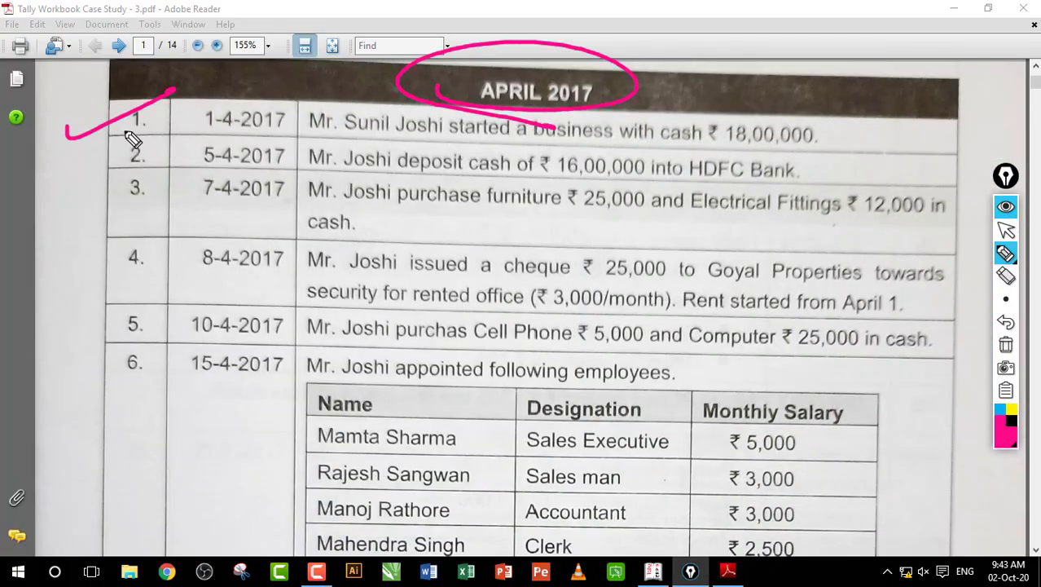
mouse_move(144, 134)
left_mouse_down()
mouse_move(108, 145)
mouse_move(176, 129)
left_mouse_up()
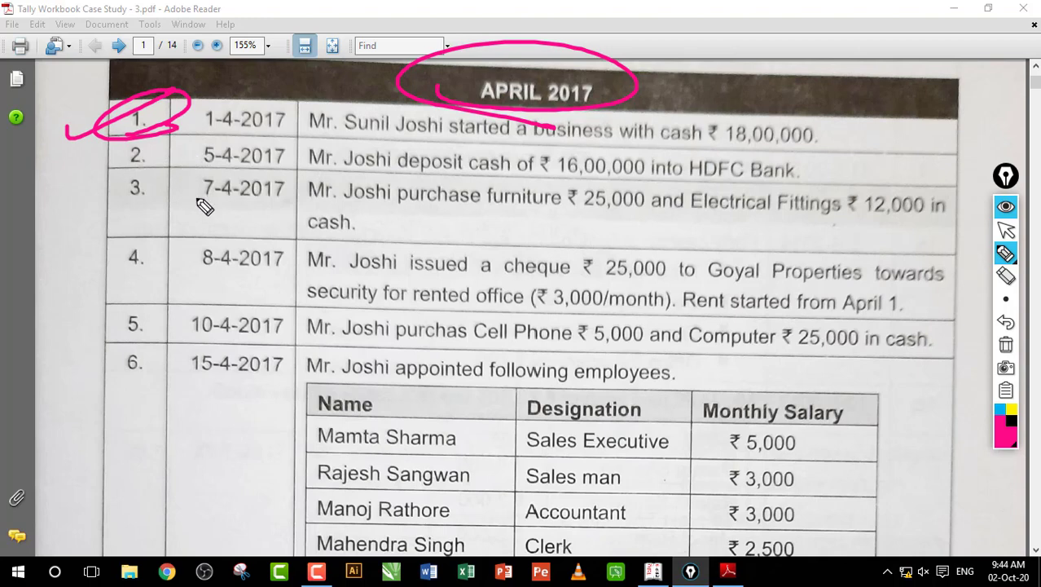
mouse_move(163, 197)
left_mouse_down()
mouse_move(209, 109)
mouse_move(175, 202)
left_mouse_up()
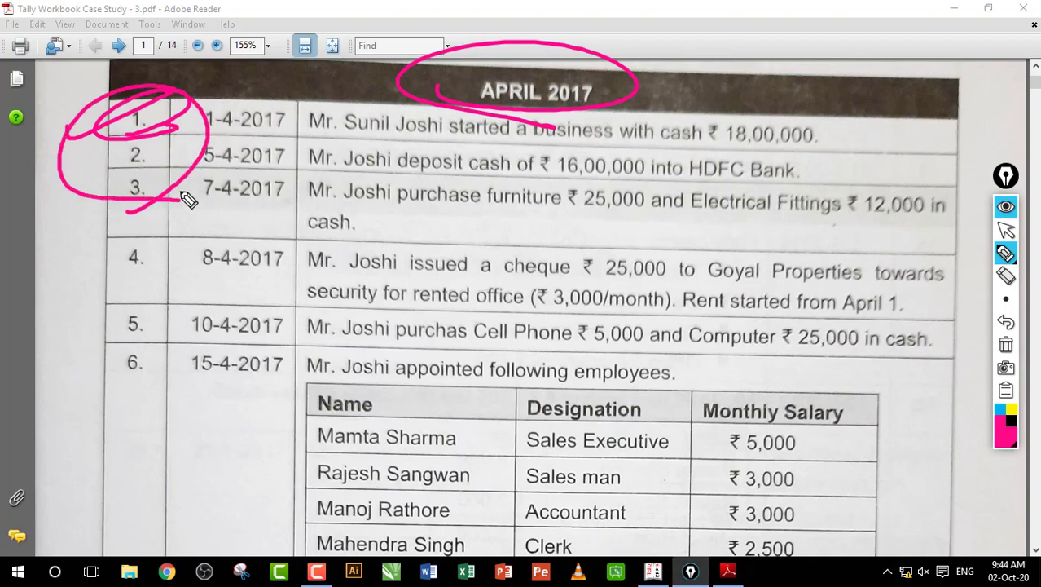
left_click(1006, 344)
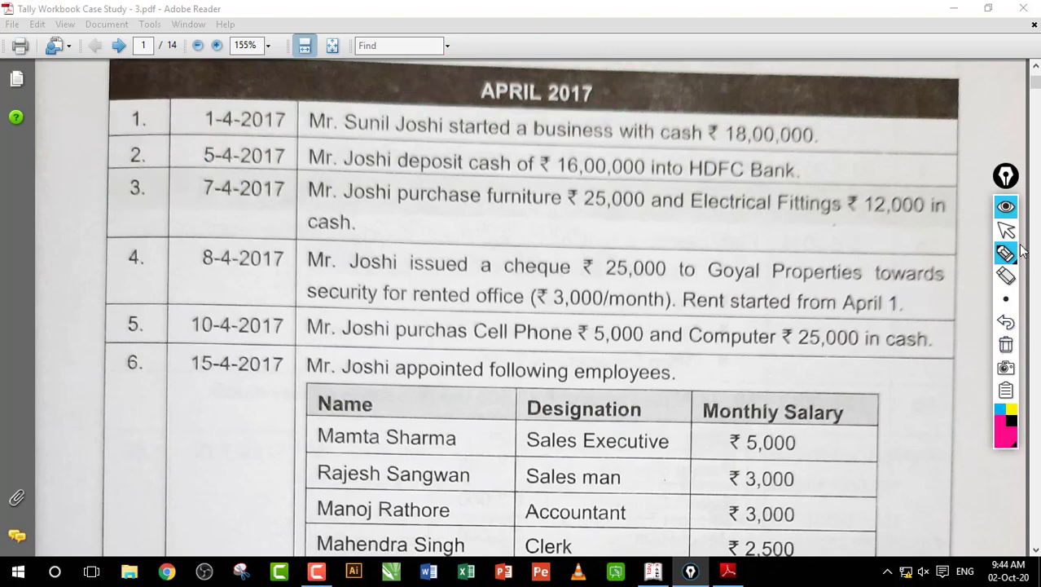
left_click(1007, 231)
Step: Highlight the APRIL 2017 heading, row 1 text and the word cash, clearing each selection
left_click_drag(449, 76, 617, 114)
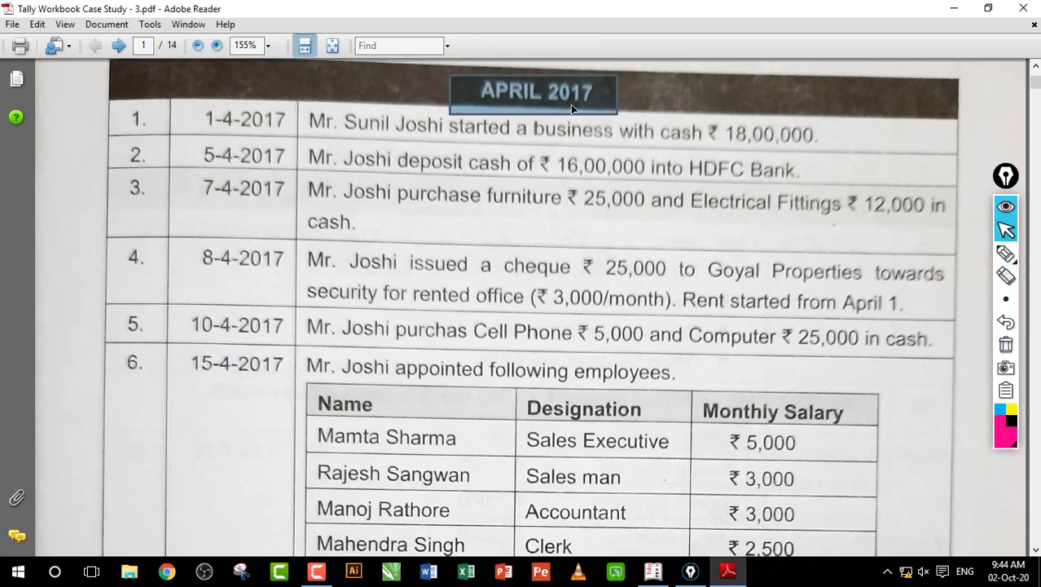
left_click(573, 106)
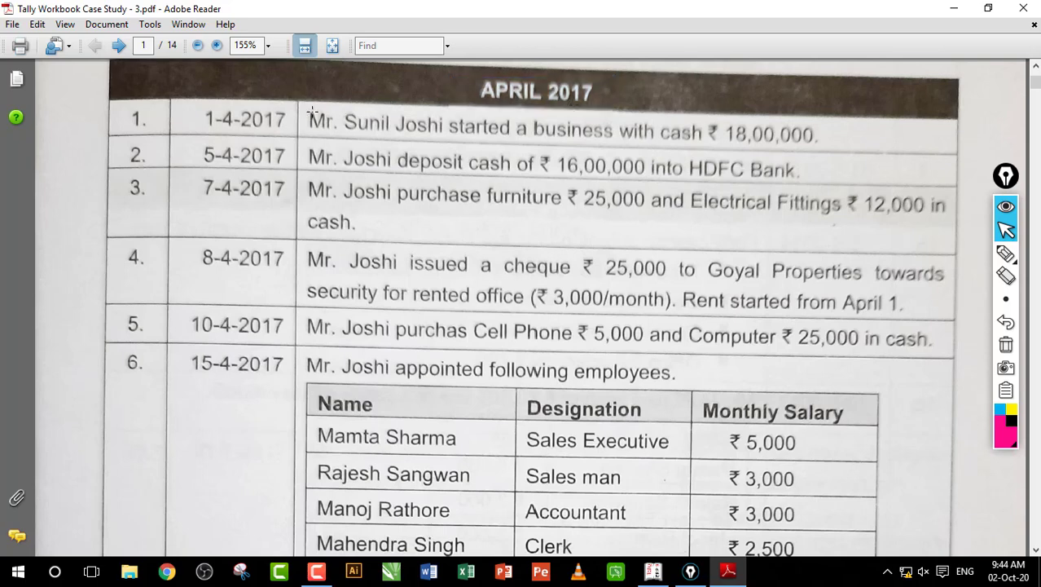
left_click_drag(302, 104, 830, 158)
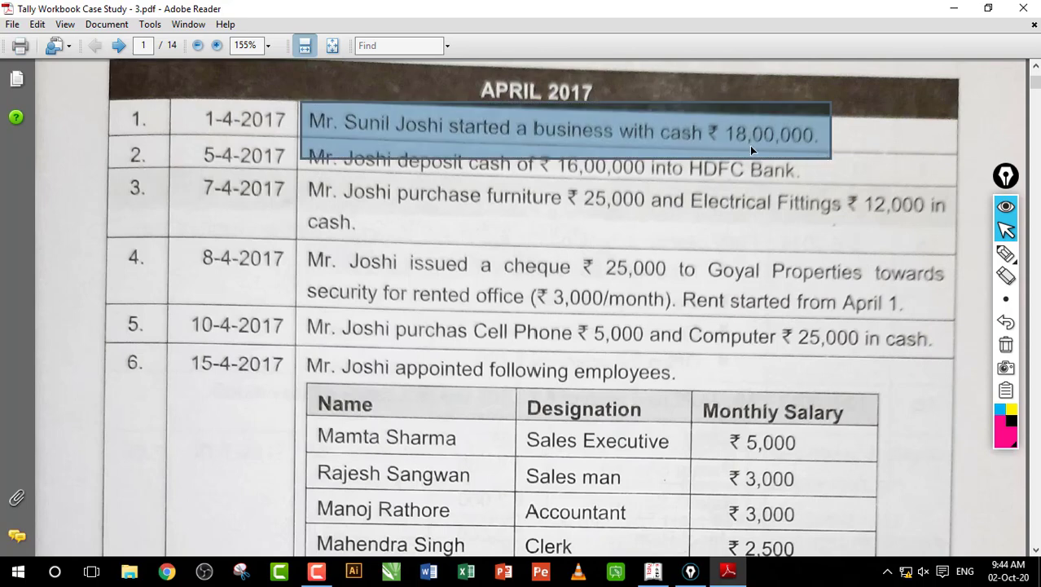
left_click(608, 132)
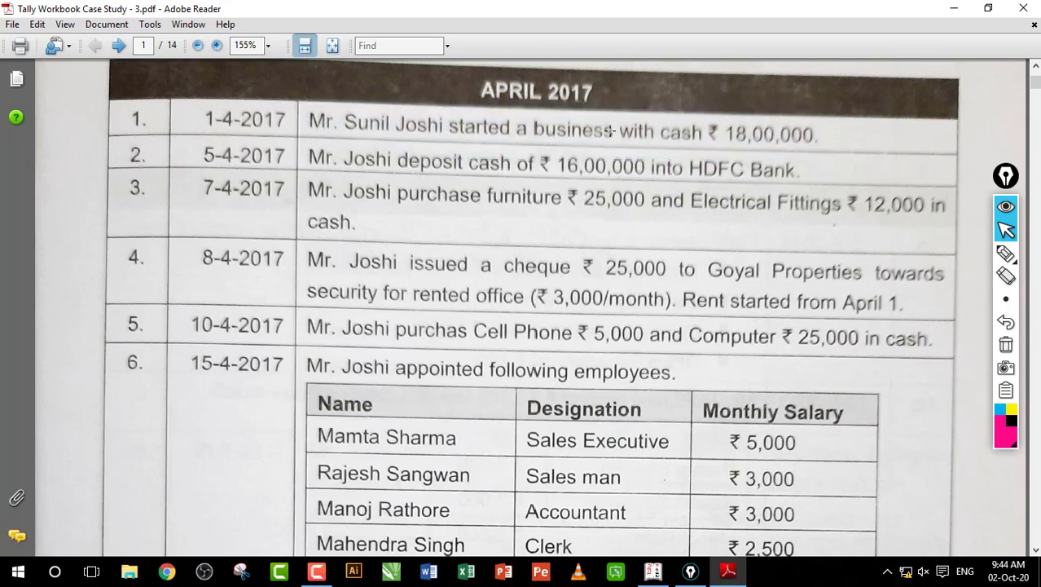
left_click_drag(653, 114, 701, 146)
left_click(688, 141)
Step: Handwrite D2-Cash and C2 credit notes beside rows 3 and 4
left_click(1006, 254)
left_click_drag(525, 210, 527, 240)
mouse_move(515, 205)
left_mouse_down()
mouse_move(530, 241)
mouse_move(657, 226)
mouse_move(714, 246)
mouse_move(794, 228)
left_mouse_up()
left_click(796, 238)
mouse_move(568, 269)
left_mouse_down()
mouse_move(542, 275)
mouse_move(563, 303)
mouse_move(607, 301)
left_mouse_up()
left_click_drag(621, 291, 646, 291)
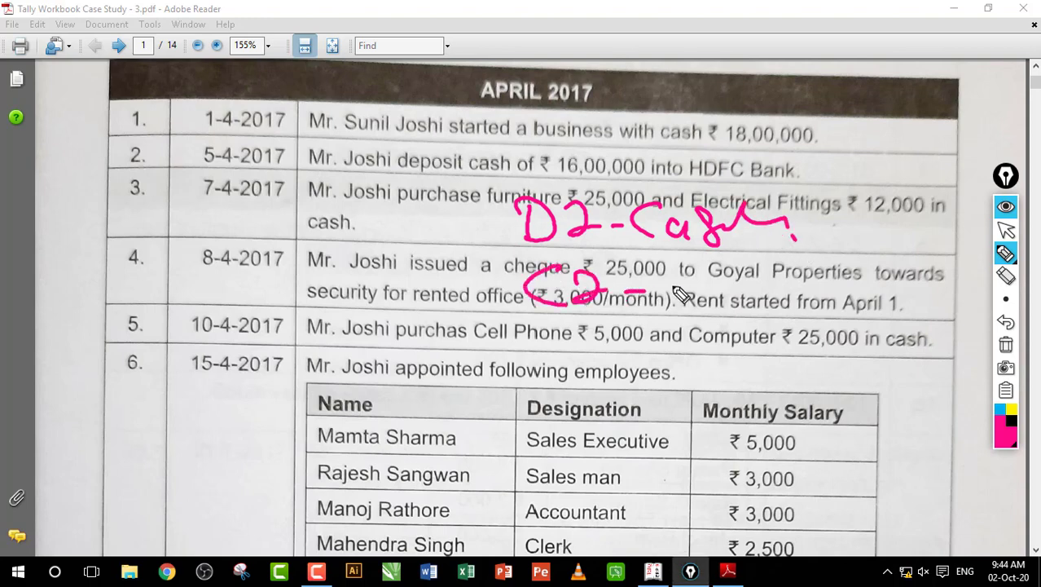
left_click(679, 277)
mouse_move(687, 299)
left_mouse_down()
mouse_move(794, 281)
mouse_move(827, 303)
mouse_move(854, 287)
left_mouse_up()
Step: Write a Capital note under Designation, then return to Tally at Accounting Vouchers
mouse_move(749, 303)
left_mouse_down()
mouse_move(753, 350)
mouse_move(774, 322)
mouse_move(758, 375)
mouse_move(818, 350)
mouse_move(846, 372)
mouse_move(865, 346)
mouse_move(894, 349)
mouse_move(927, 374)
mouse_move(925, 360)
left_mouse_up()
mouse_move(584, 407)
left_mouse_down()
mouse_move(630, 401)
mouse_move(669, 414)
left_mouse_up()
mouse_move(690, 385)
left_mouse_down()
mouse_move(686, 436)
mouse_move(726, 432)
left_mouse_up()
mouse_move(737, 366)
left_mouse_down()
mouse_move(636, 464)
mouse_move(612, 456)
mouse_move(709, 453)
left_mouse_up()
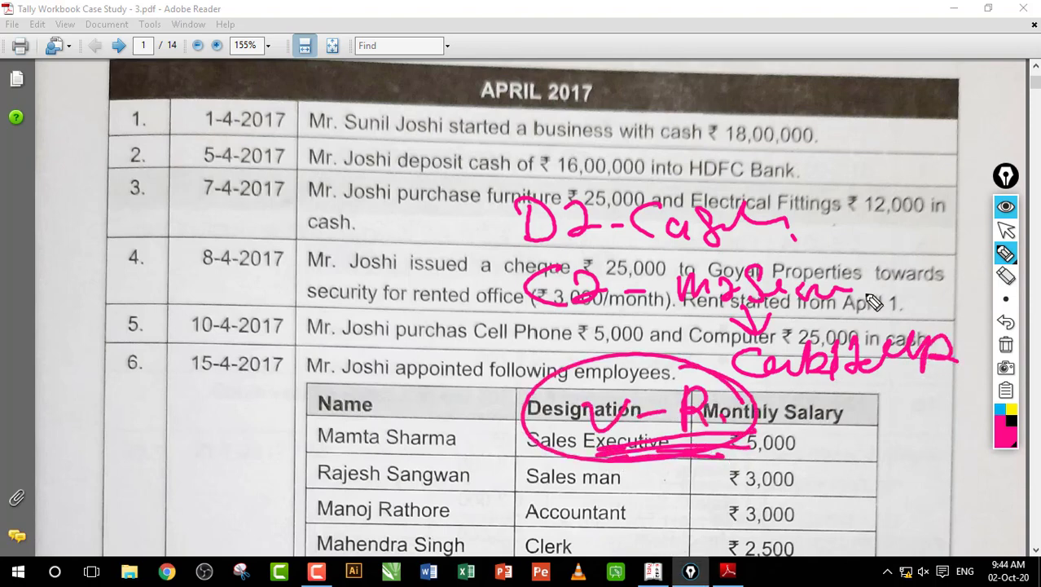
left_click(1005, 232)
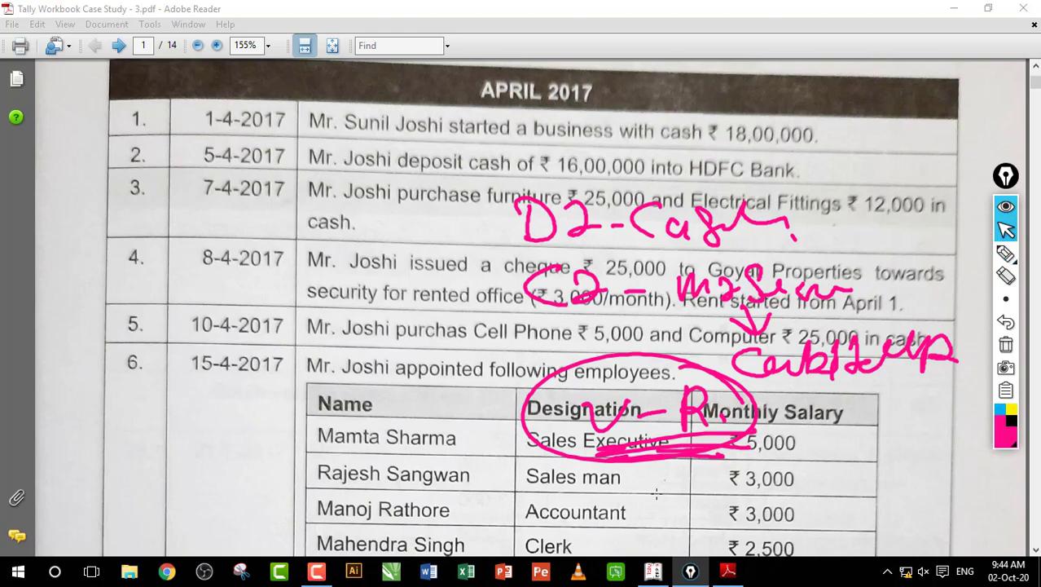
key("alt+Tab")
key("Down")
key("Down")
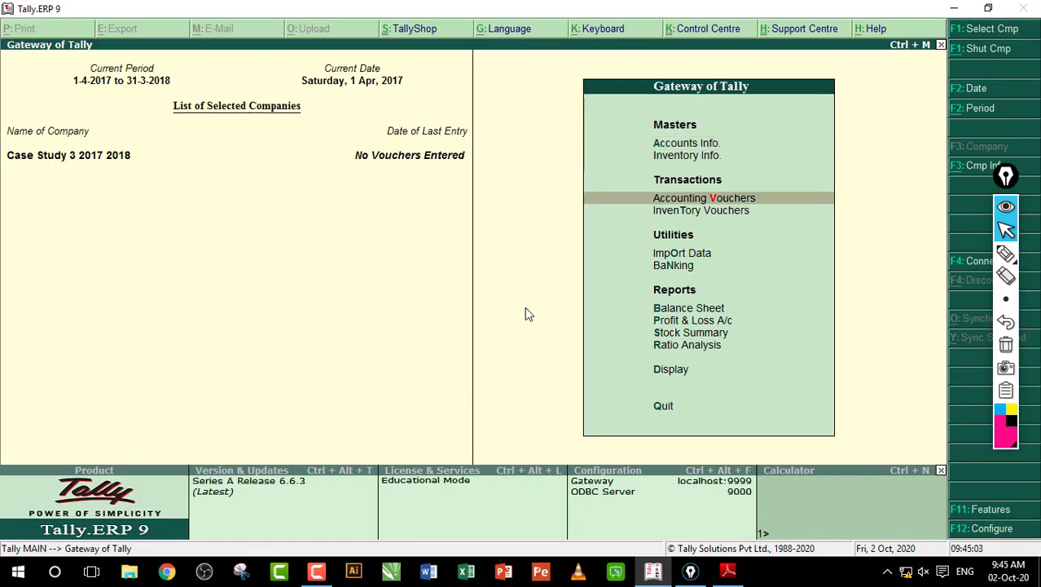
Step: Open a Receipt voucher and create a ledger in the proprietor's name under Capital Account
key("Return")
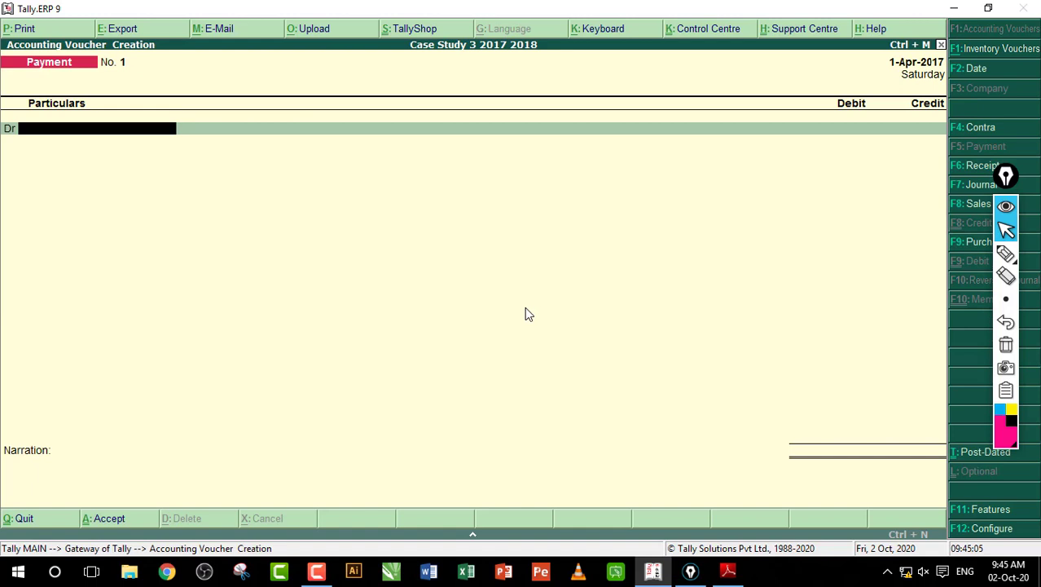
key("F6")
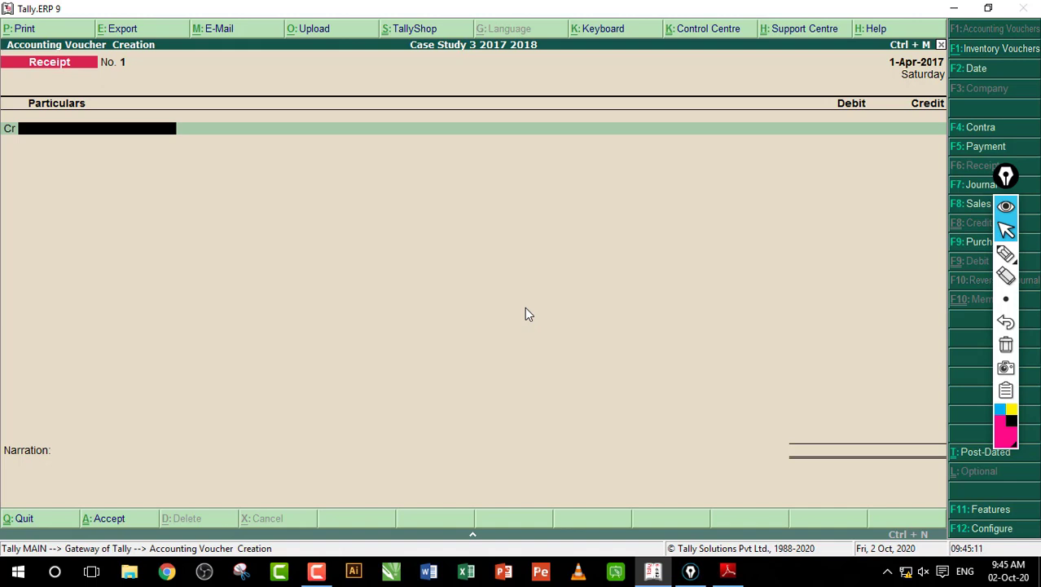
key("alt+c")
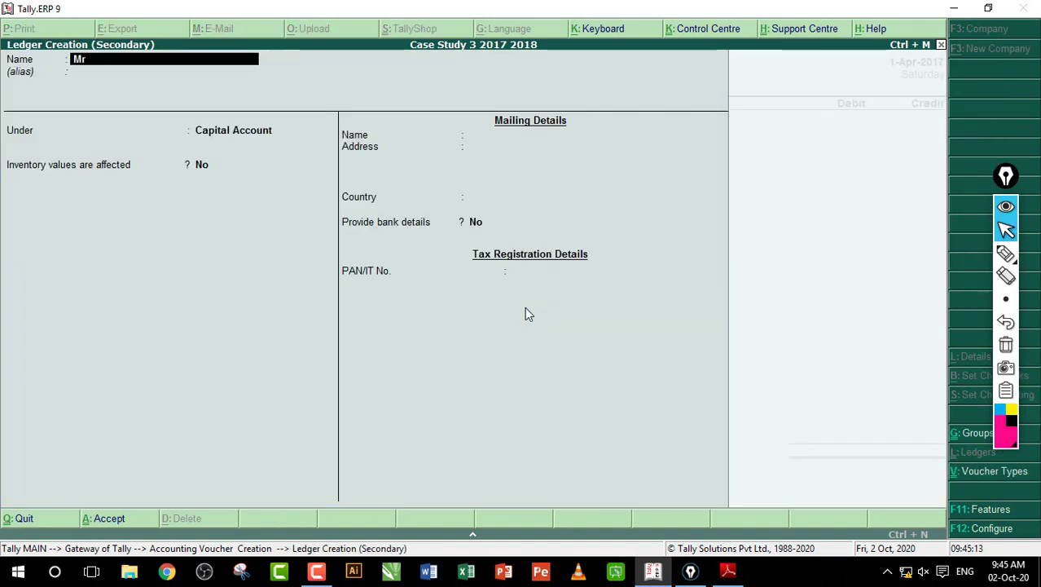
key("Return")
key("Return")
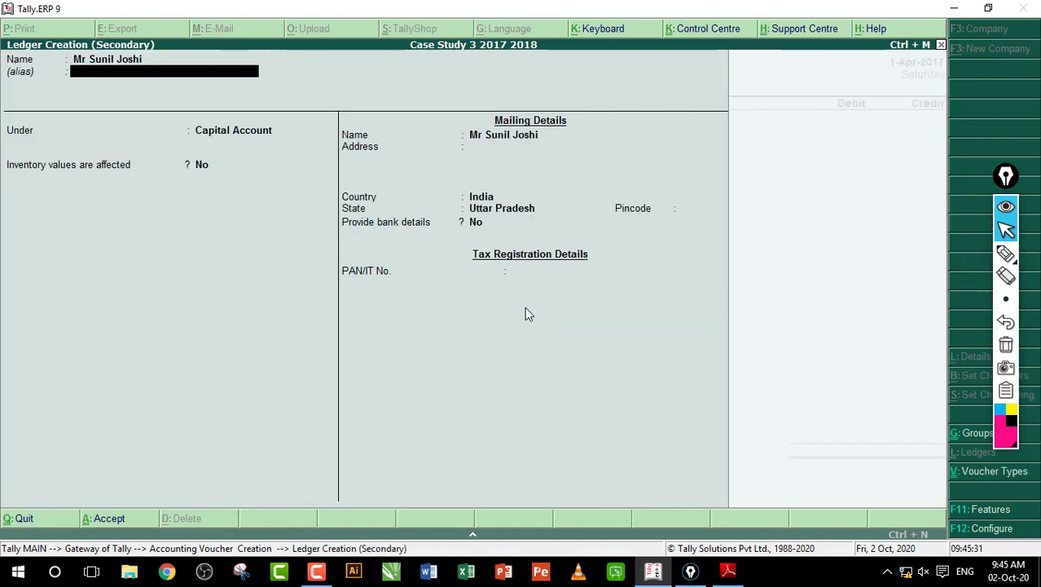
key("Return")
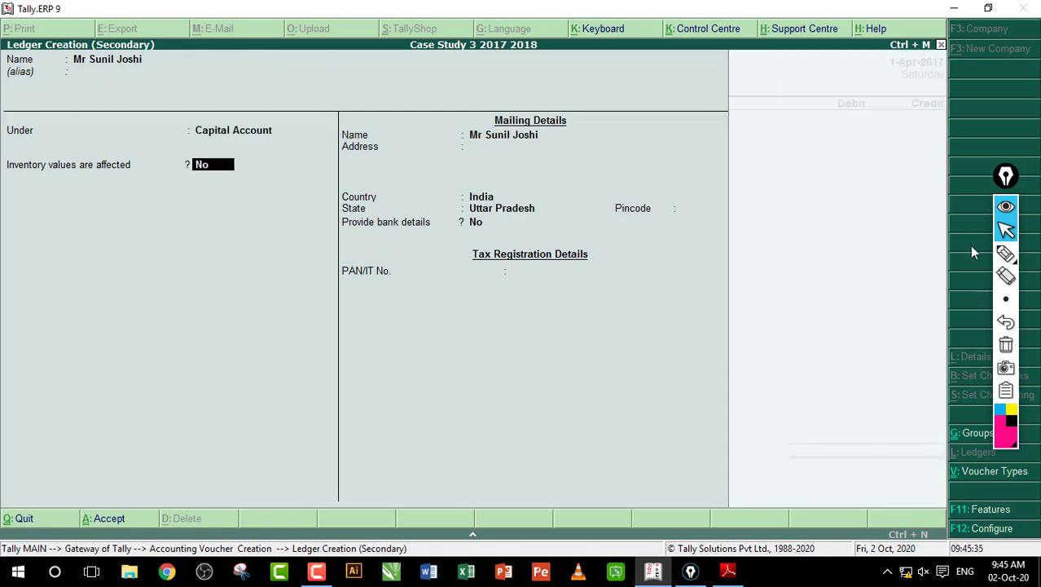
Step: Annotate the Inventory values are affected field, clear the marks, and save the ledger
left_click(1005, 253)
mouse_move(69, 216)
left_mouse_down()
mouse_move(163, 167)
mouse_move(185, 186)
left_mouse_up()
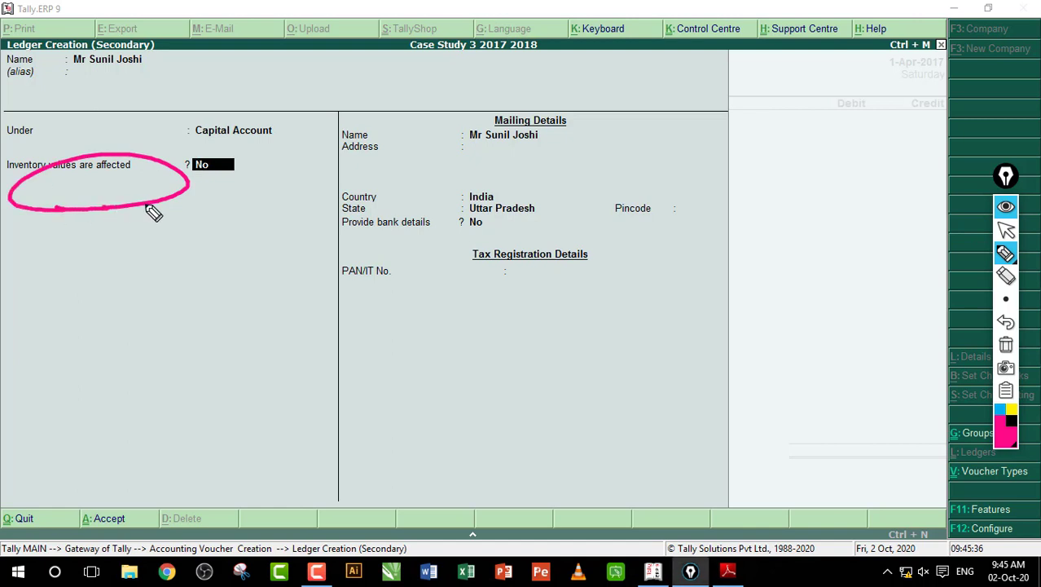
left_click_drag(136, 214, 193, 229)
mouse_move(222, 263)
left_mouse_down()
mouse_move(244, 307)
mouse_move(264, 291)
mouse_move(340, 300)
left_mouse_up()
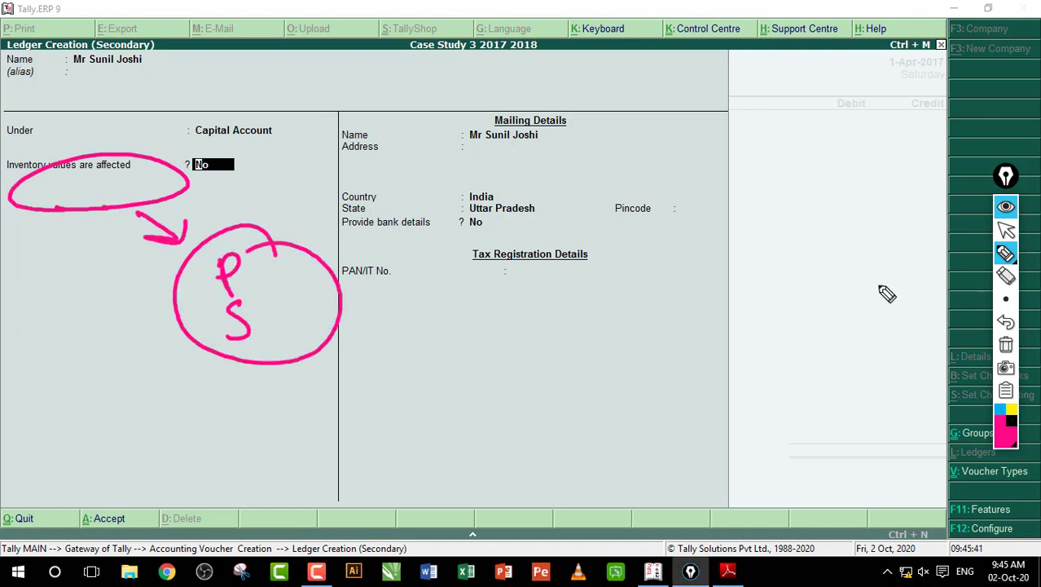
left_click(1005, 344)
left_click(1008, 276)
left_click(1005, 230)
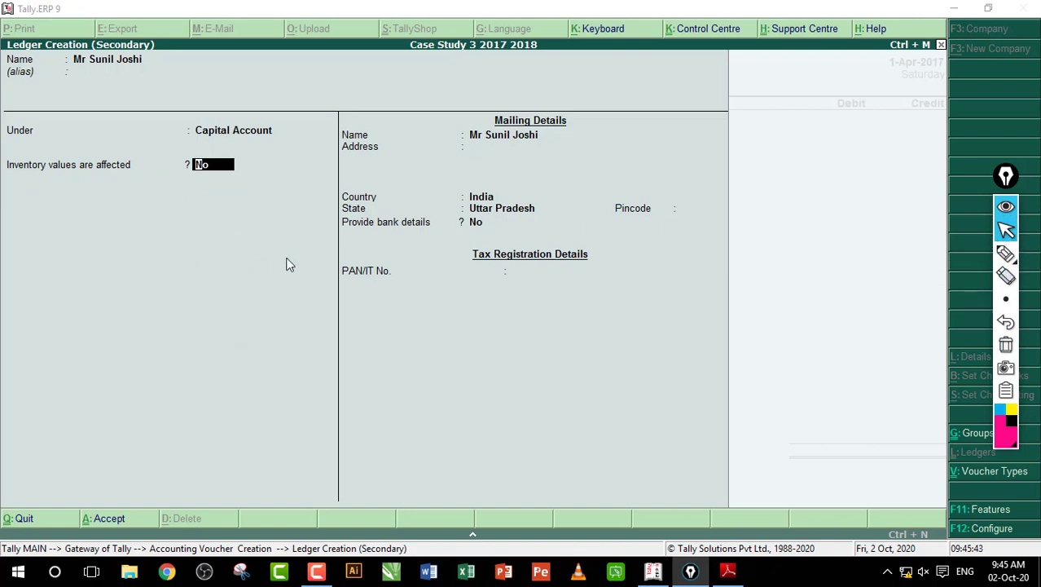
key("Return")
key("Return")
key("Return")
key("Return")
key("Return")
key("Return")
key("Return")
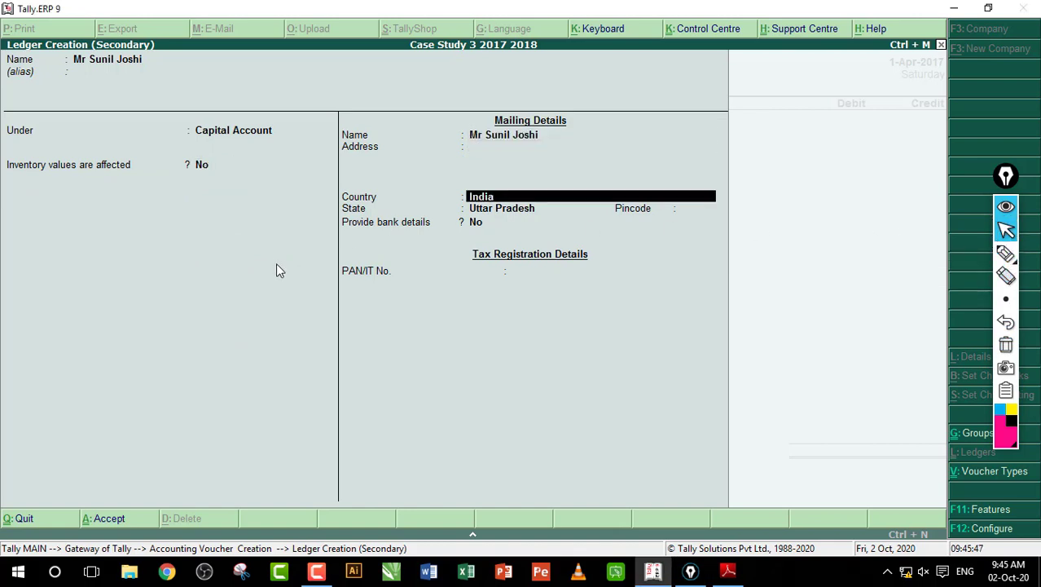
key("Return")
key("Return")
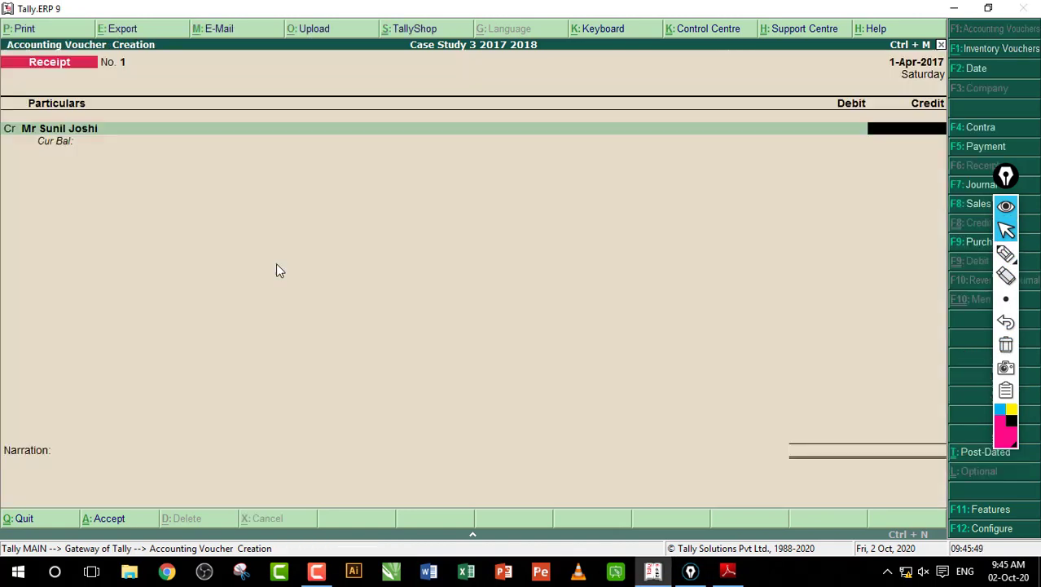
Step: Credit the proprietor's capital ledger 18,00,000, debit Cash, and save Receipt No. 1
type("18,00,")
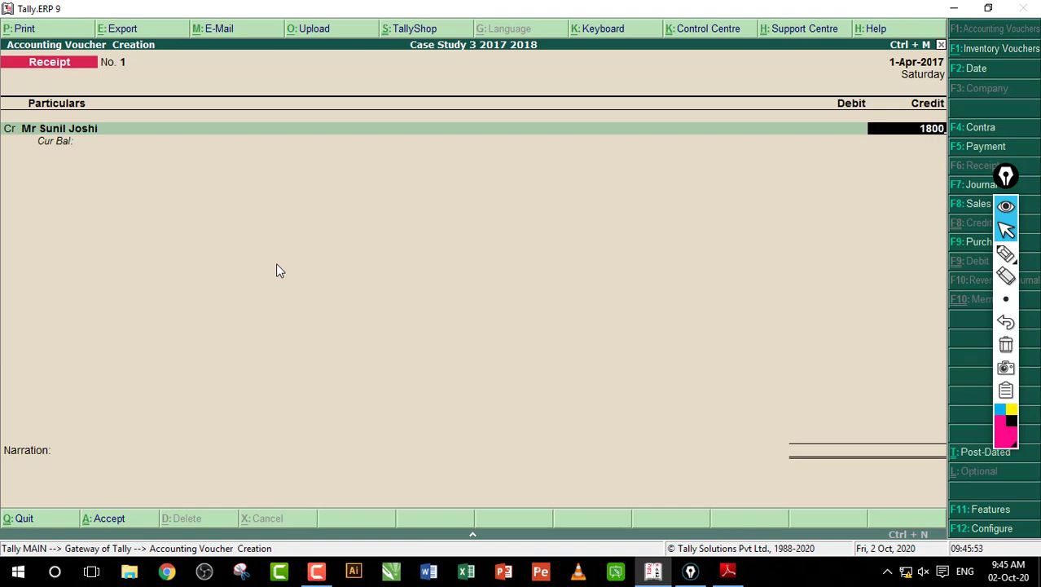
type("000")
key("Return")
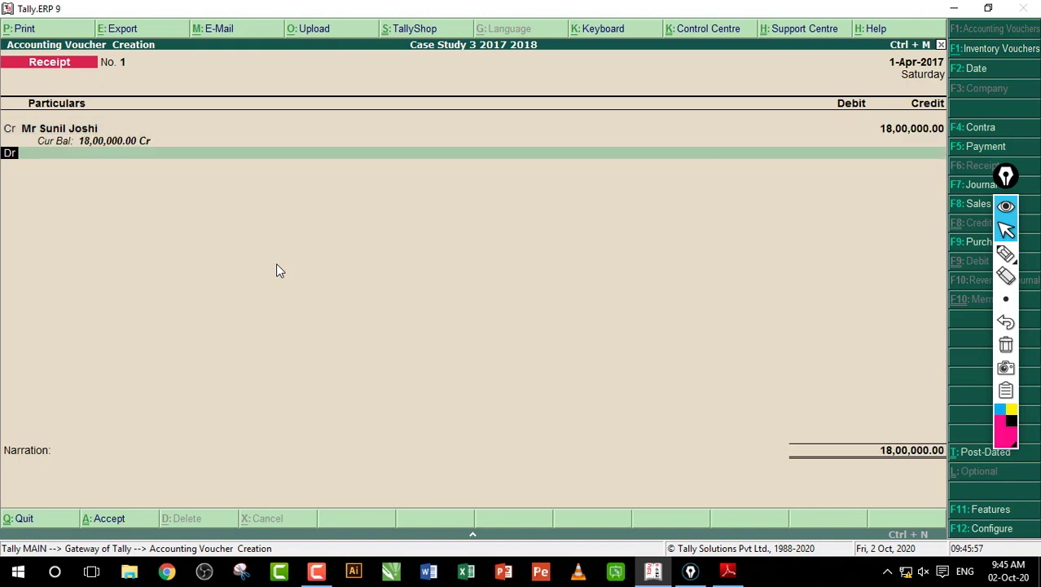
key("Return")
key("Return")
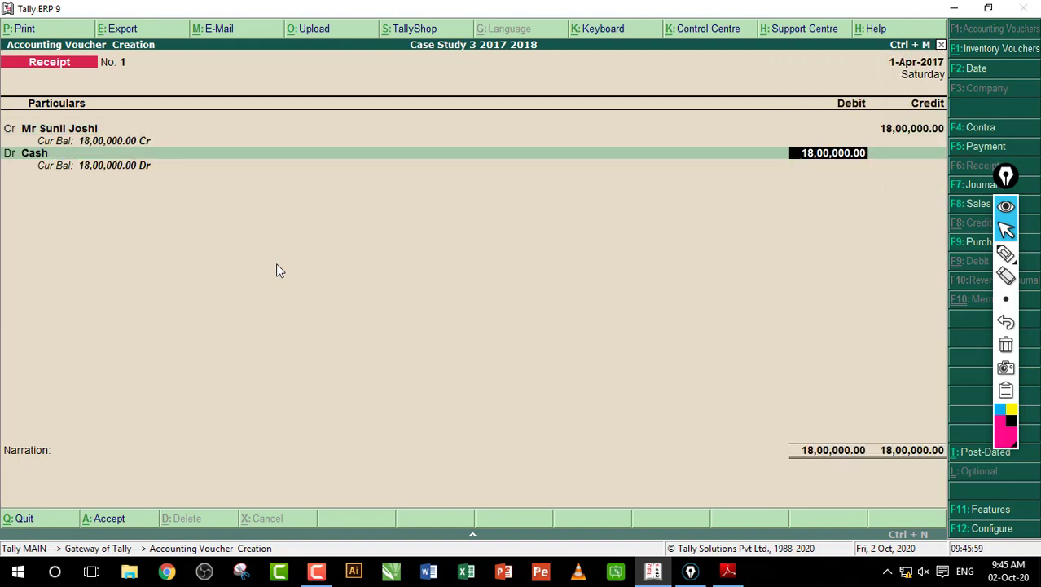
key("Return")
key("Return")
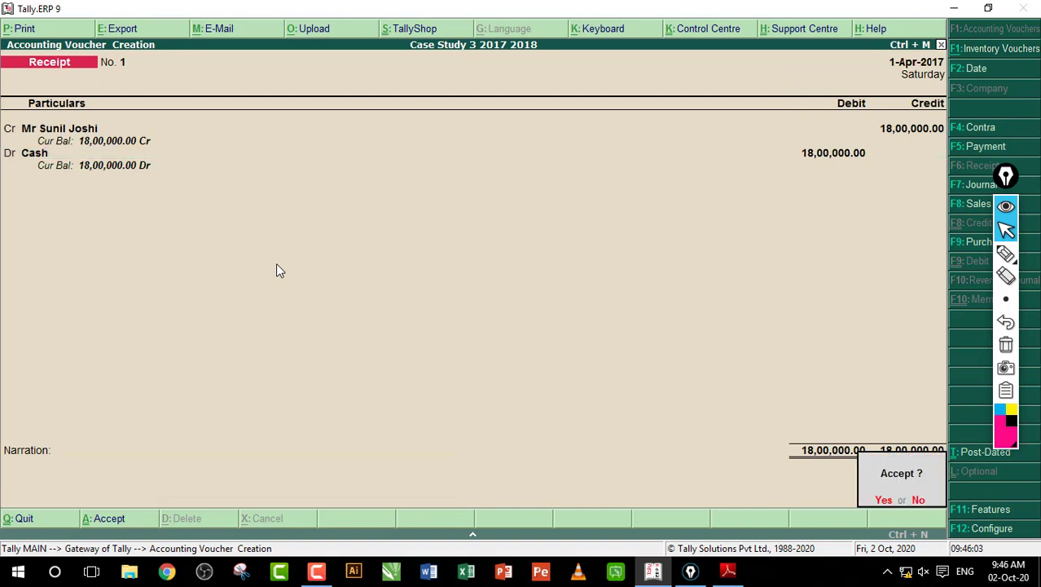
key("Return")
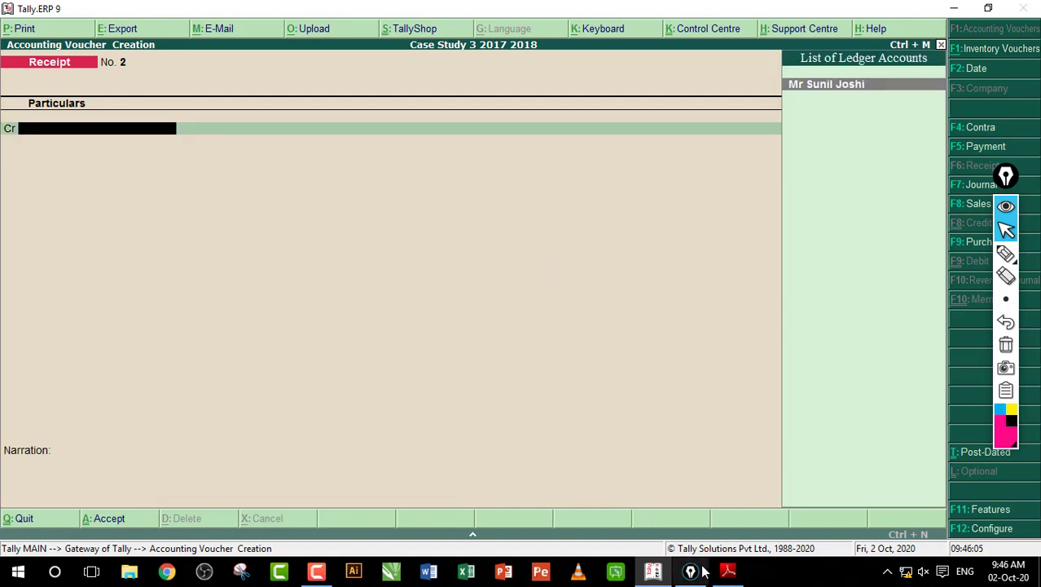
Step: Review the row 2 bank deposit transaction in the case-study PDF, then return to Tally
left_click(727, 570)
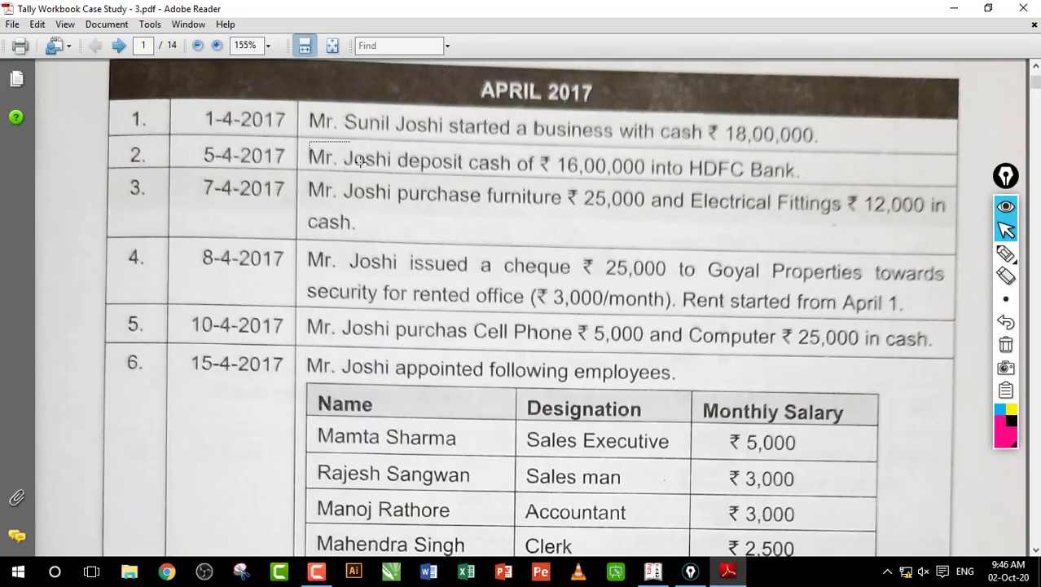
left_click_drag(308, 142, 761, 190)
left_click(705, 184)
left_click(654, 570)
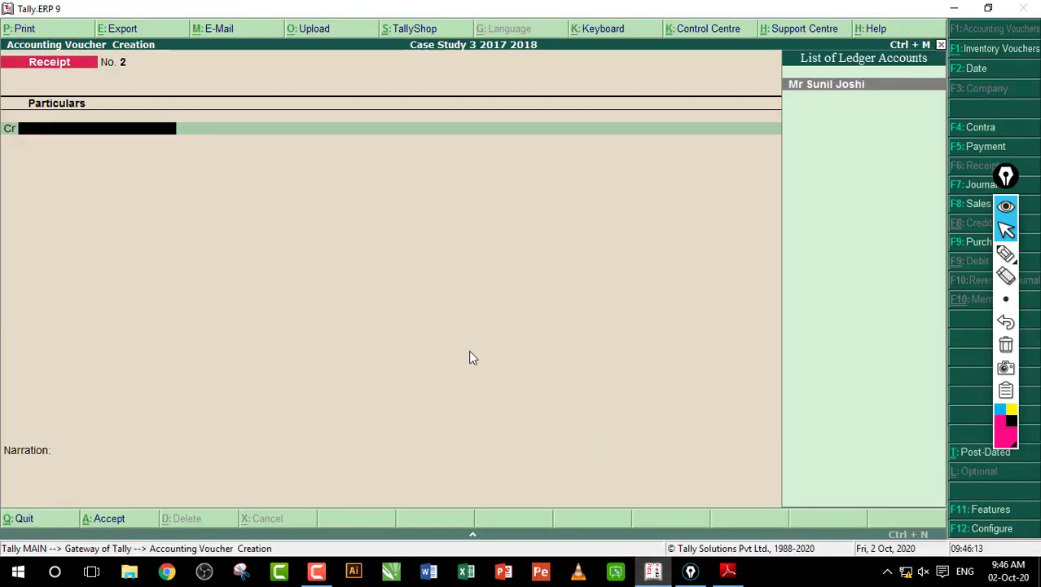
Step: Start a Contra voucher crediting Cash 16,00,000 and begin a new ledger for the debit
key("F4")
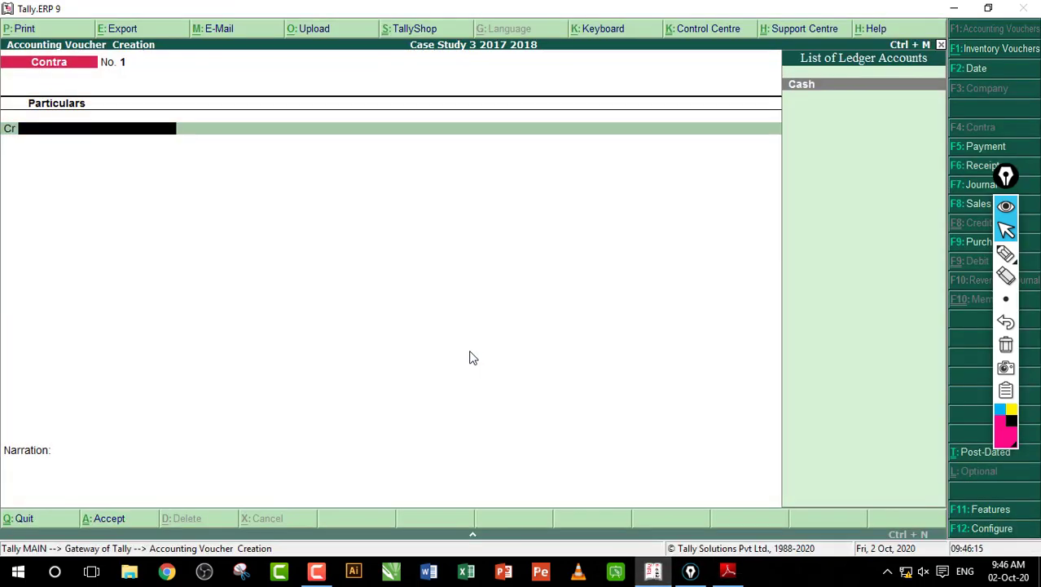
key("Return")
type("16,00,000")
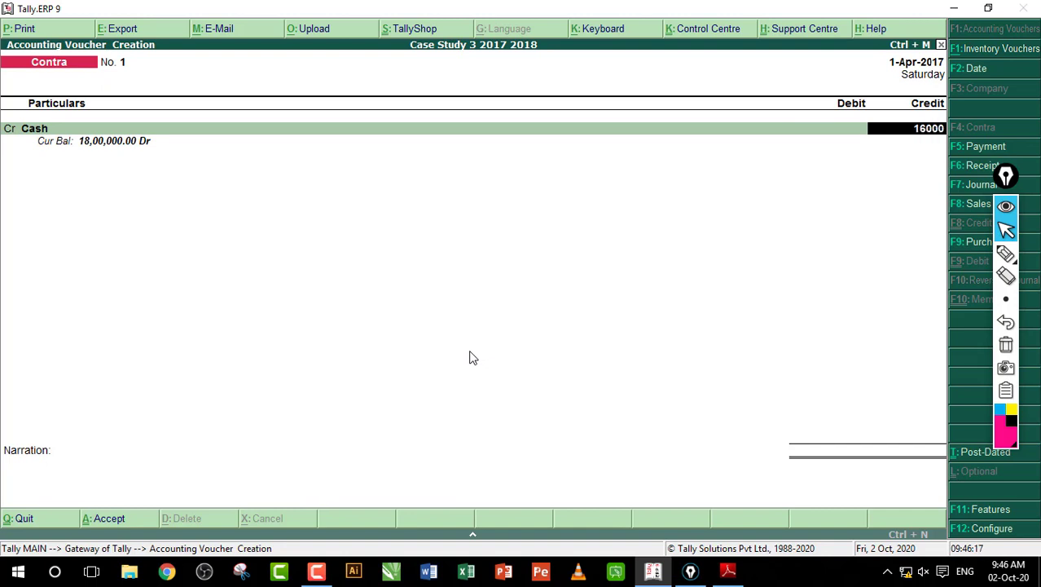
key("Return")
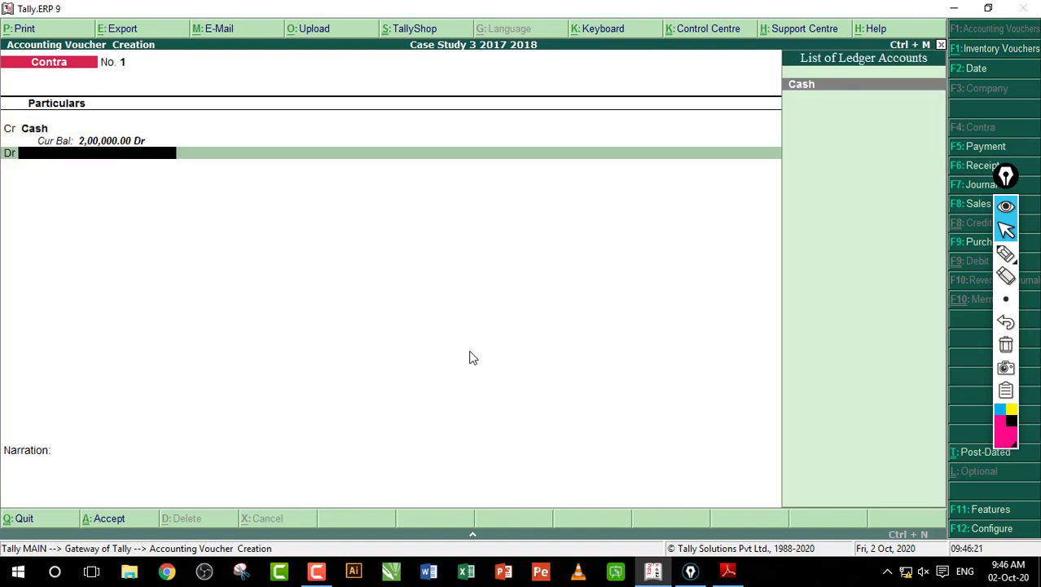
key("alt+c")
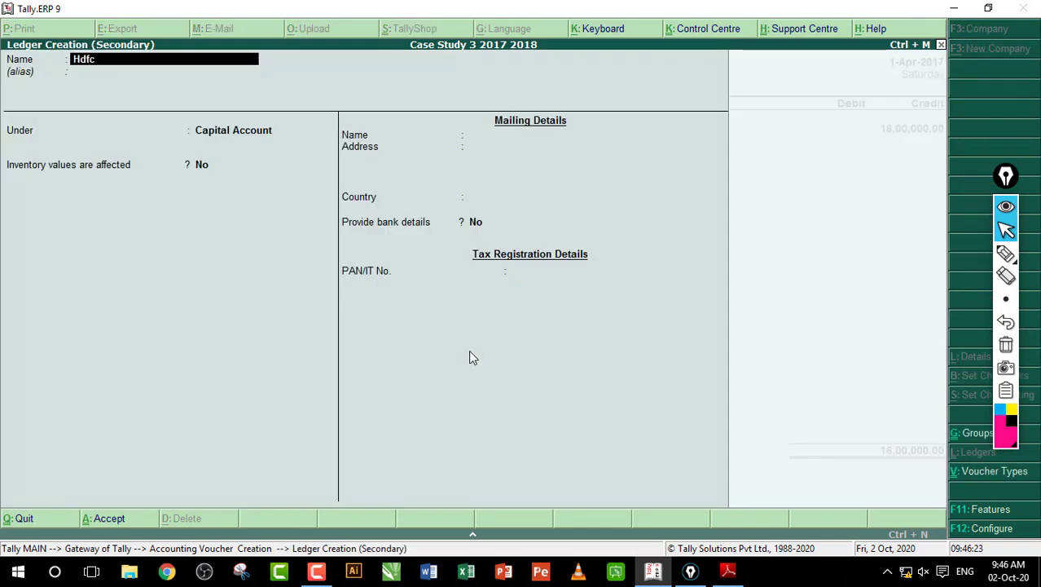
Step: Create the HDFC Bank ledger under Bank Accounts, marking its bank detail fields on screen
key("BackSpace")
key("BackSpace")
key("BackSpace")
type("HDFC Ban")
key("Return")
key("Return")
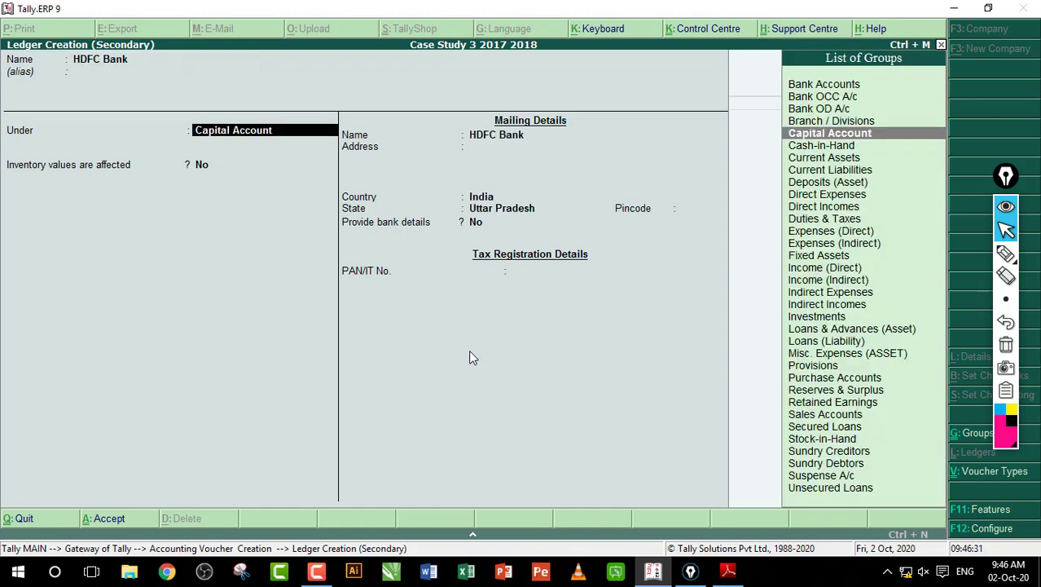
type("Ba")
key("Return")
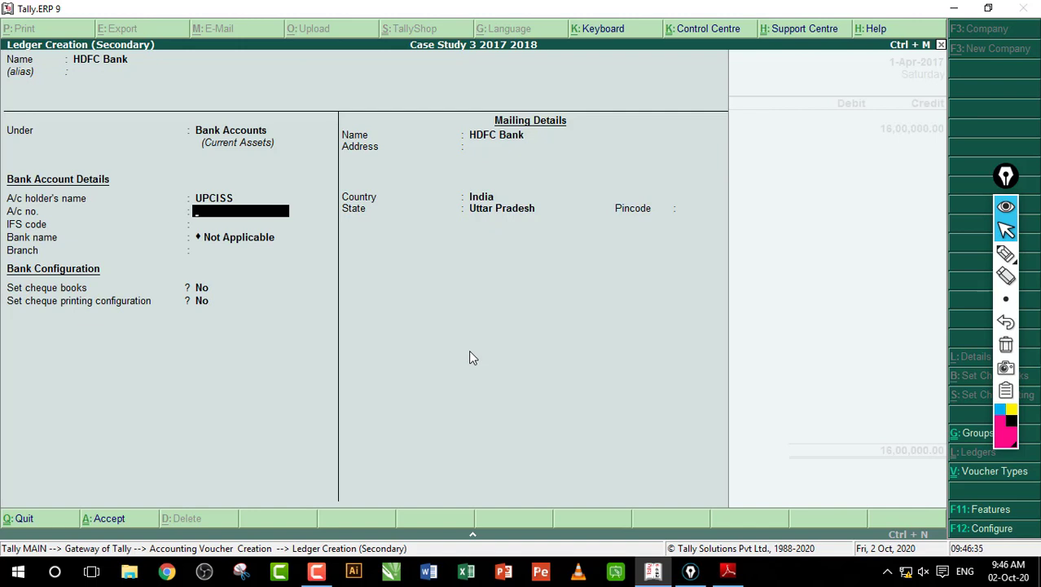
left_click(1005, 253)
left_click_drag(248, 198, 221, 322)
left_click(1006, 344)
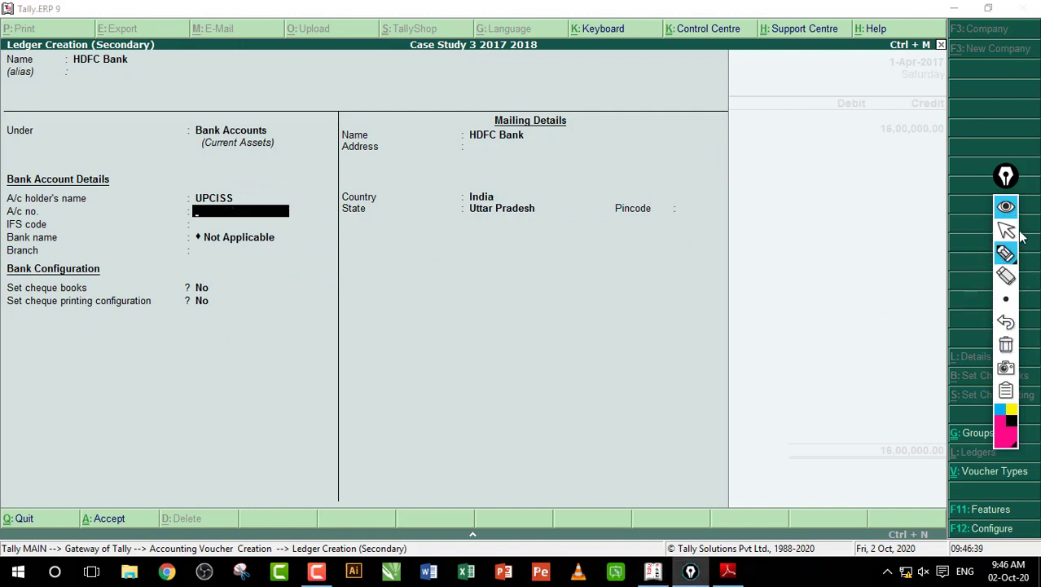
left_click(1007, 231)
left_click(278, 280)
key("Return")
key("Return")
key("Return")
key("Return")
key("Return")
key("Return")
key("Return")
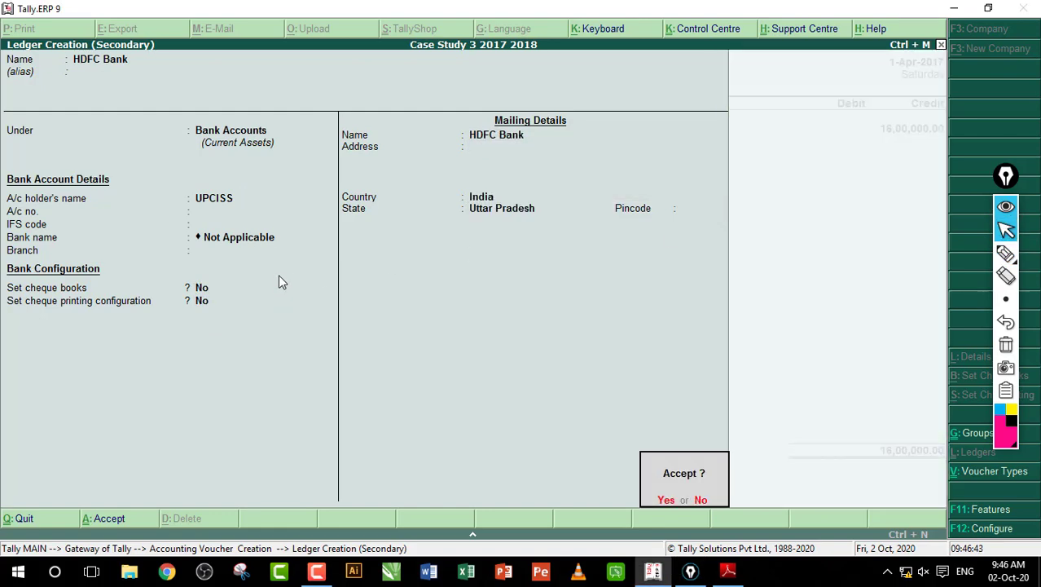
key("Return")
Step: Accept the 16,00,000 bank allocation, skip cash denominations, and save Contra No. 1
key("Return")
key("Return")
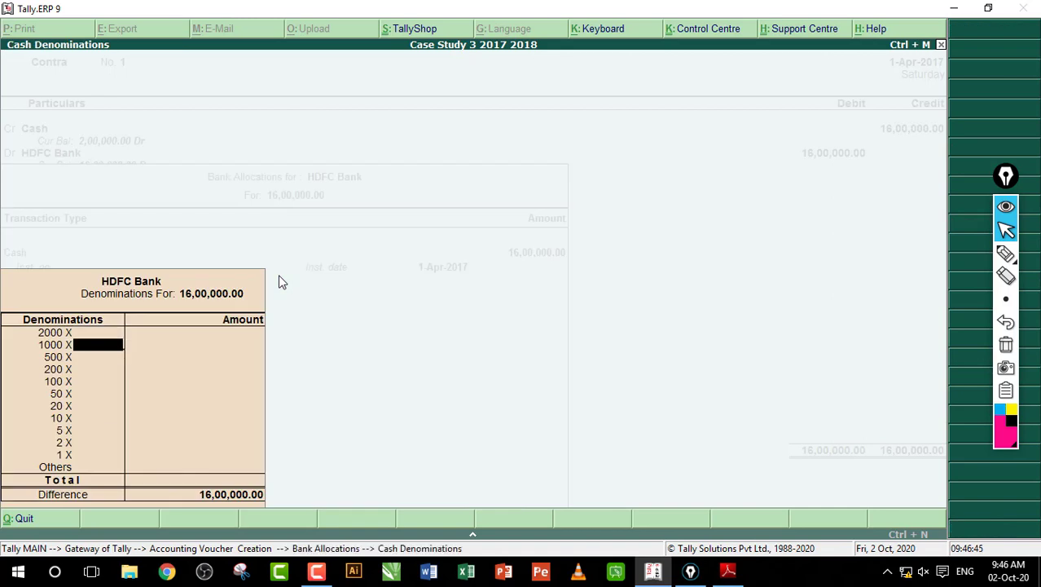
key("Return")
key("Return")
key("Return")
key("Return")
key("Return")
key("Return")
key("Return")
key("Return")
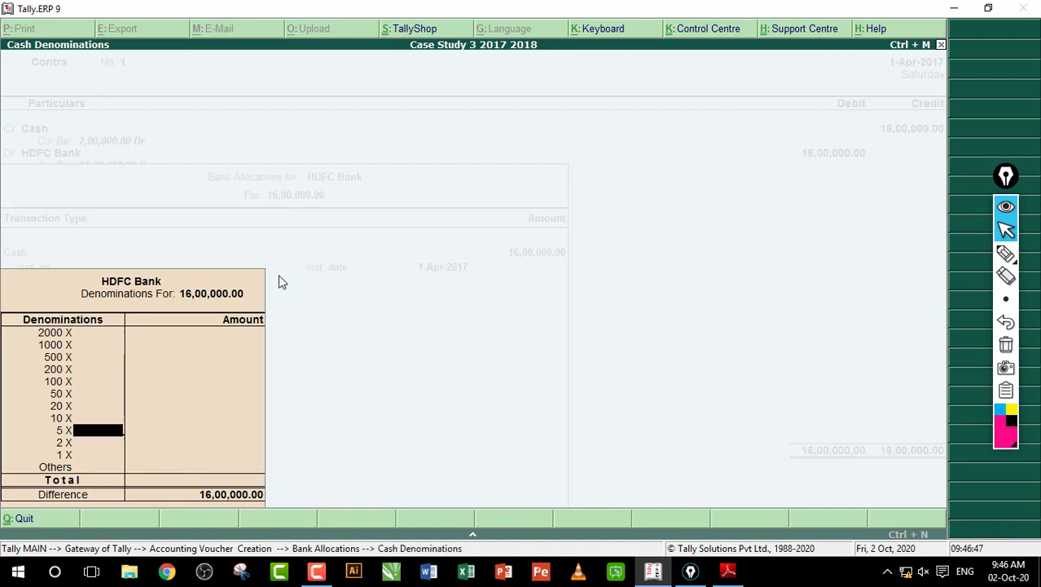
key("Return")
key("Return")
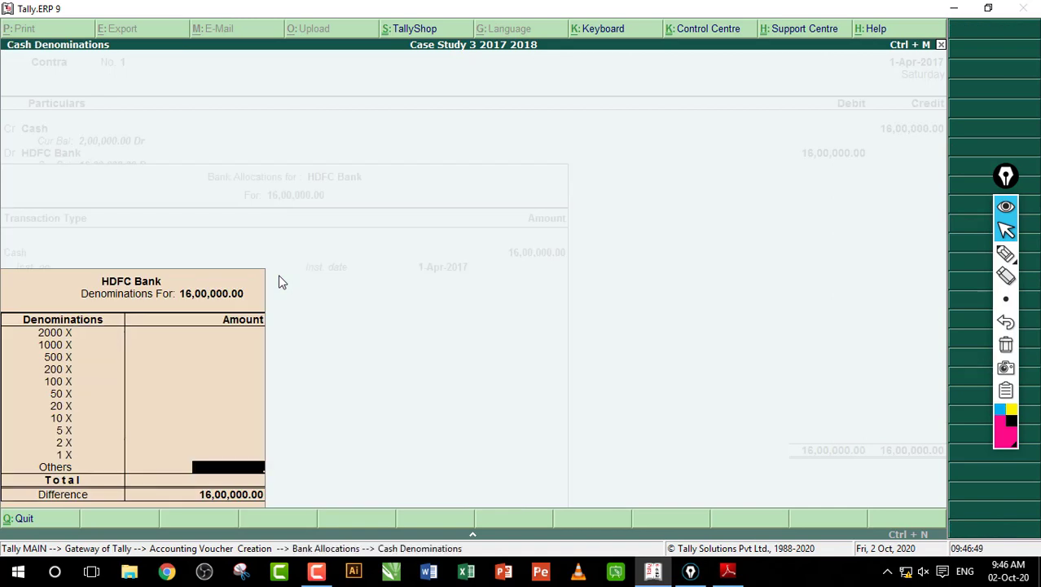
key("Return")
key("Return")
key("Return")
key("Return")
key("Return")
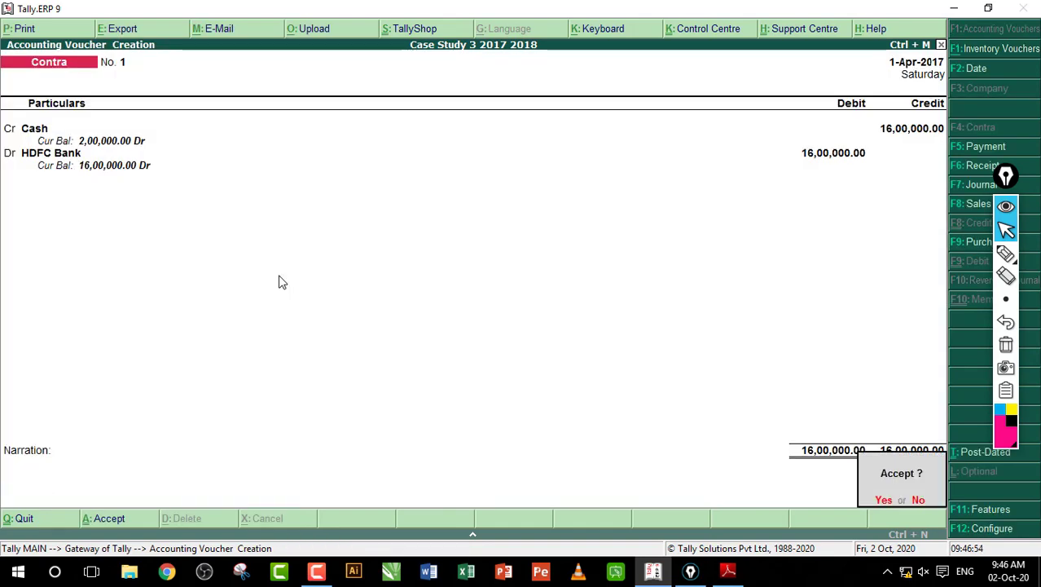
key("Return")
Step: In the case-study PDF, highlight the row 3 furniture purchase and the word cash
left_click(728, 570)
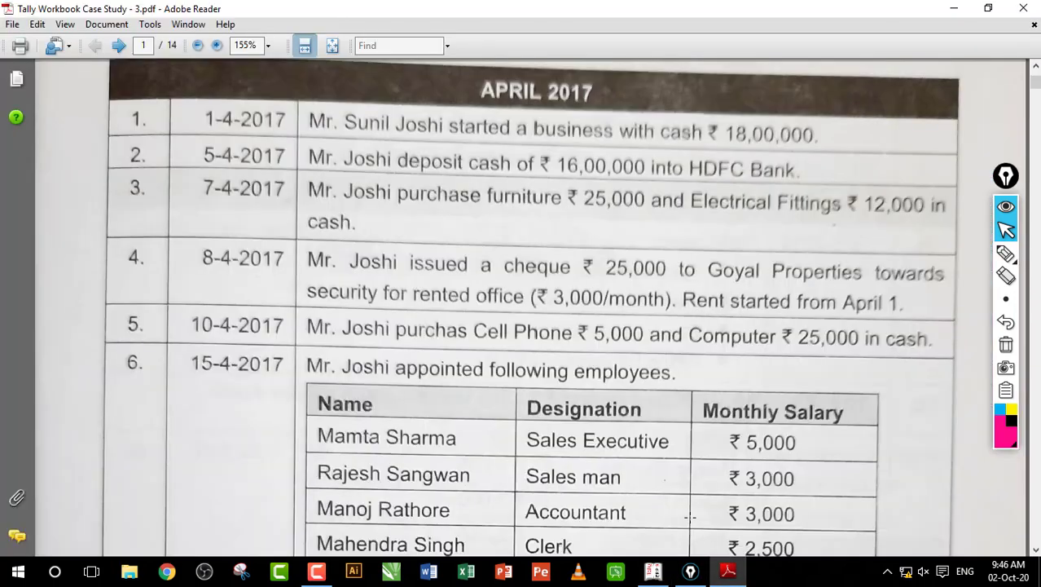
left_click_drag(299, 175, 854, 251)
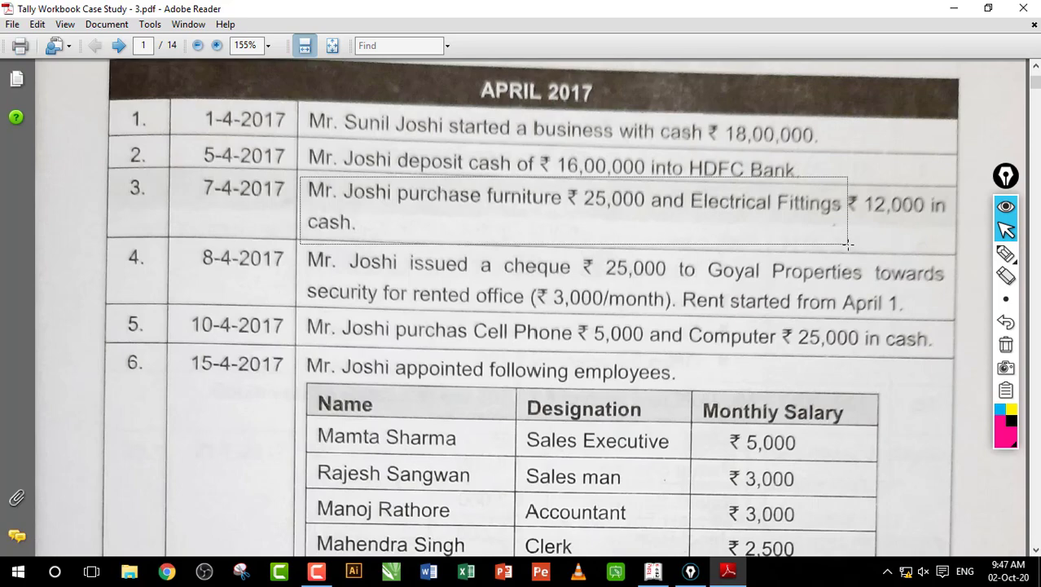
left_click(863, 231)
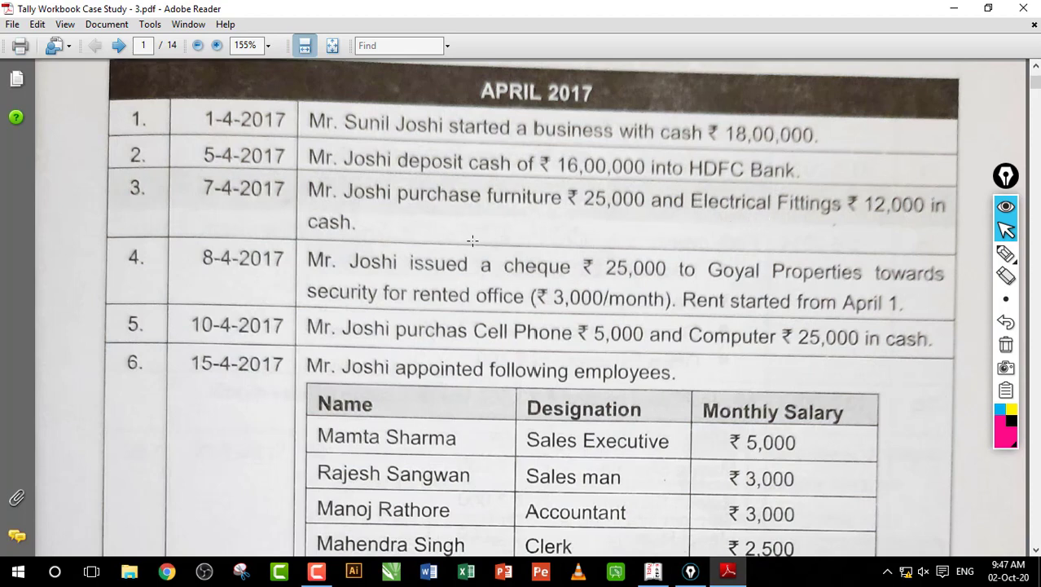
left_click_drag(299, 211, 363, 230)
left_click(343, 222)
Step: Pen-mark furniture, Electrical Fittings and the 25,000 cheque, clear marks, then start a Payment voucher in Tally
left_click(1006, 254)
left_click_drag(499, 215, 564, 215)
left_click_drag(724, 218, 807, 223)
mouse_move(535, 187)
left_mouse_down()
mouse_move(728, 197)
mouse_move(705, 167)
mouse_move(718, 137)
mouse_move(848, 144)
mouse_move(911, 92)
mouse_move(929, 91)
left_mouse_up()
mouse_move(629, 254)
left_mouse_down()
mouse_move(678, 274)
mouse_move(746, 256)
mouse_move(789, 272)
mouse_move(817, 261)
left_mouse_up()
mouse_move(639, 320)
left_mouse_down()
mouse_move(652, 346)
mouse_move(748, 319)
mouse_move(783, 341)
mouse_move(566, 336)
mouse_move(787, 412)
left_mouse_up()
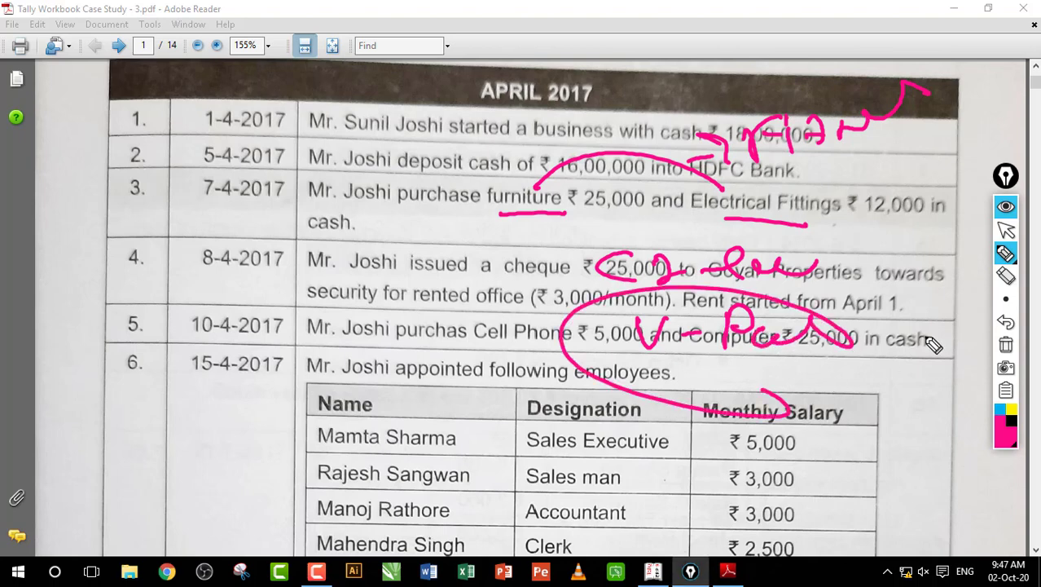
left_click(1006, 344)
left_click(1005, 229)
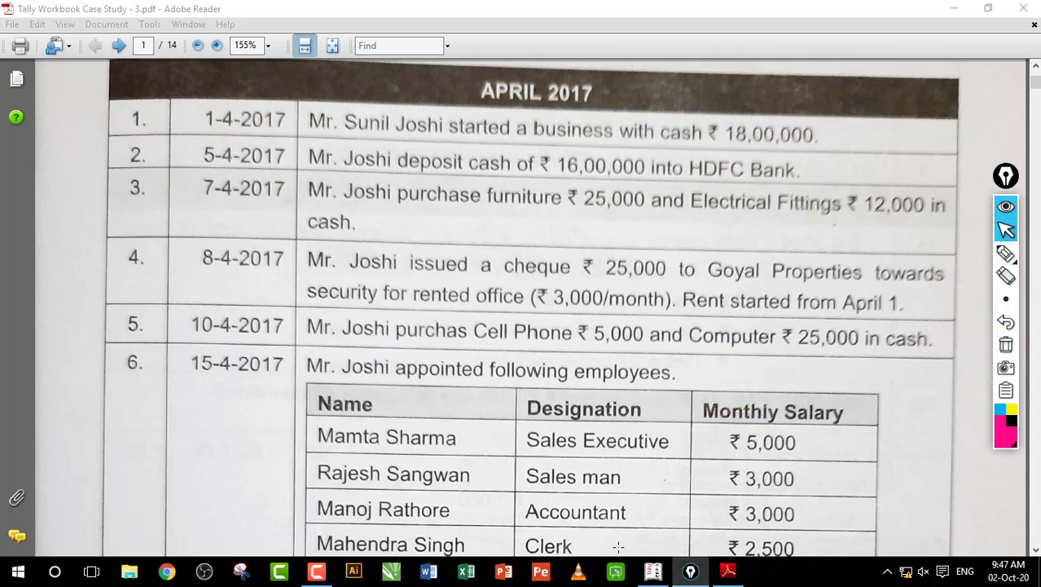
left_click(653, 570)
key("F5")
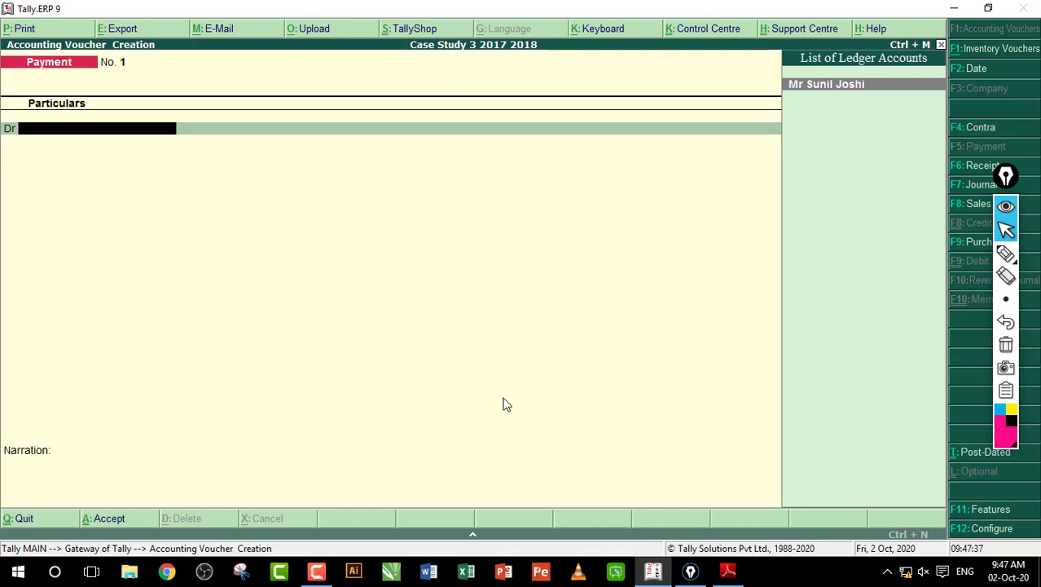
Step: Create a Furniture ledger under Fixed Assets and debit it 25,000
key("alt+c")
type("Furniture")
key("Return")
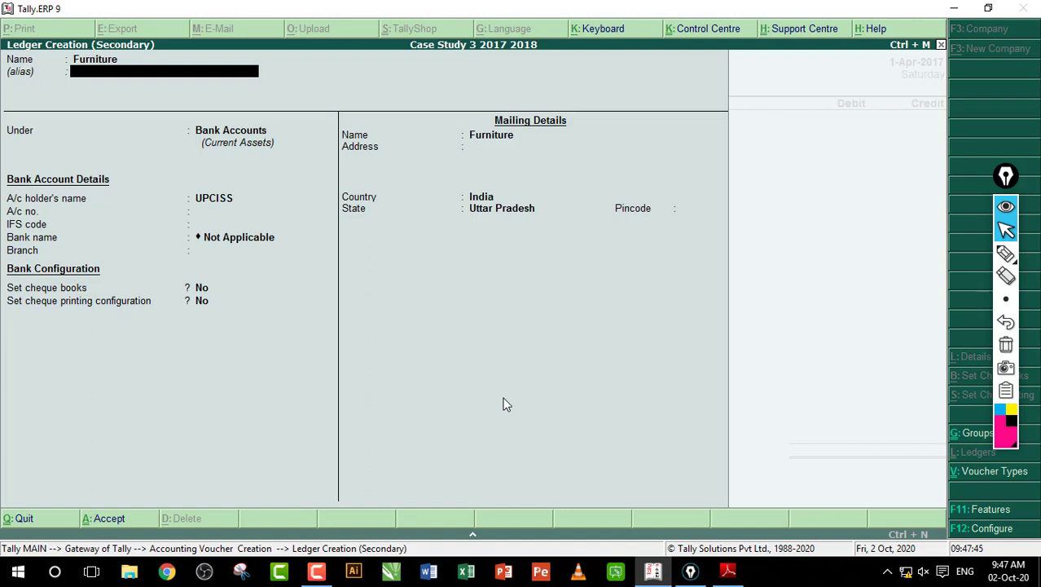
key("Return")
type("F")
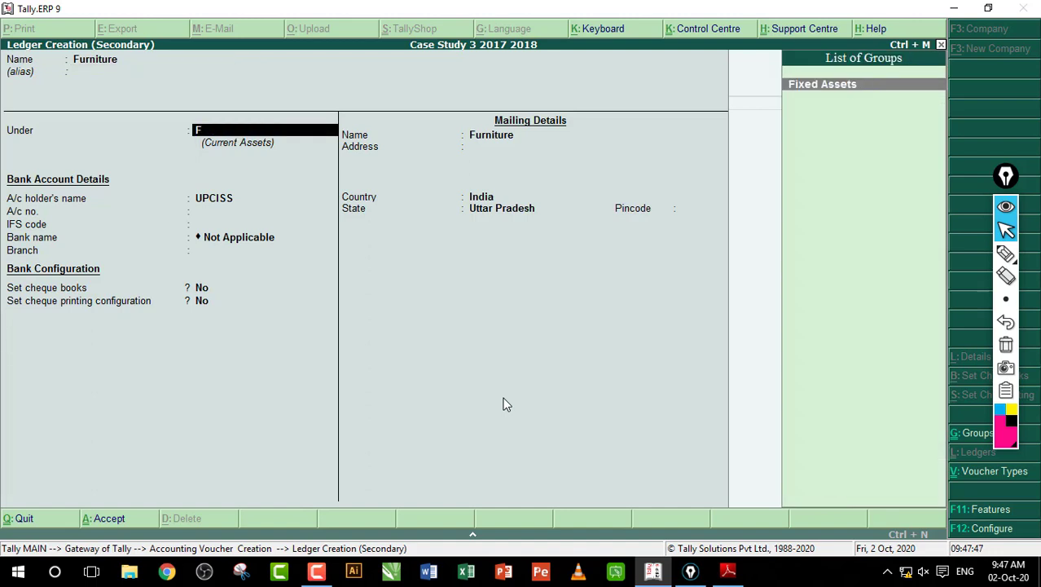
type("urni")
key("Return")
key("Return")
key("Return")
key("Return")
key("Return")
key("Return")
key("Return")
key("Return")
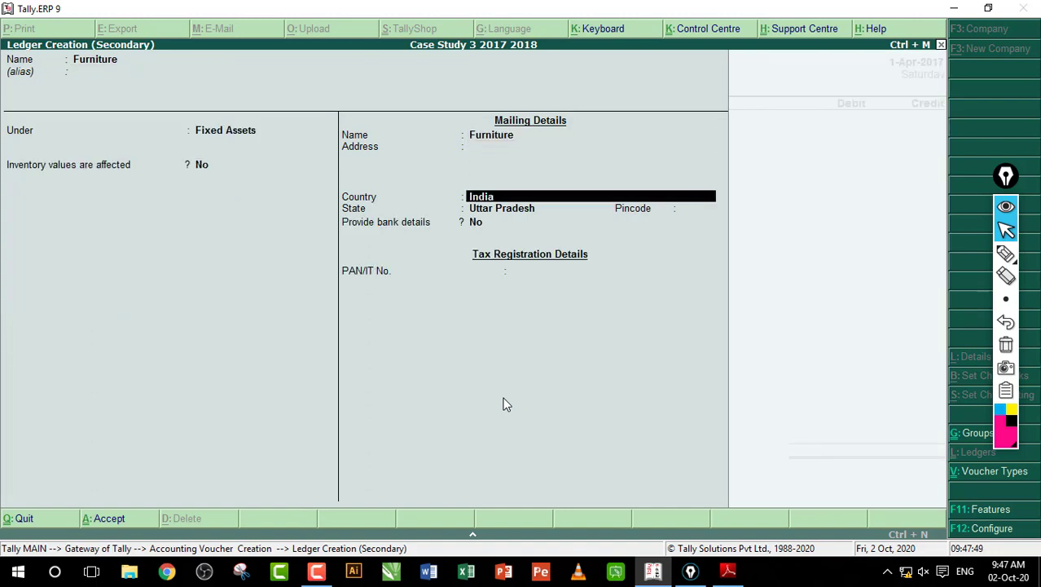
key("Return")
key("Return")
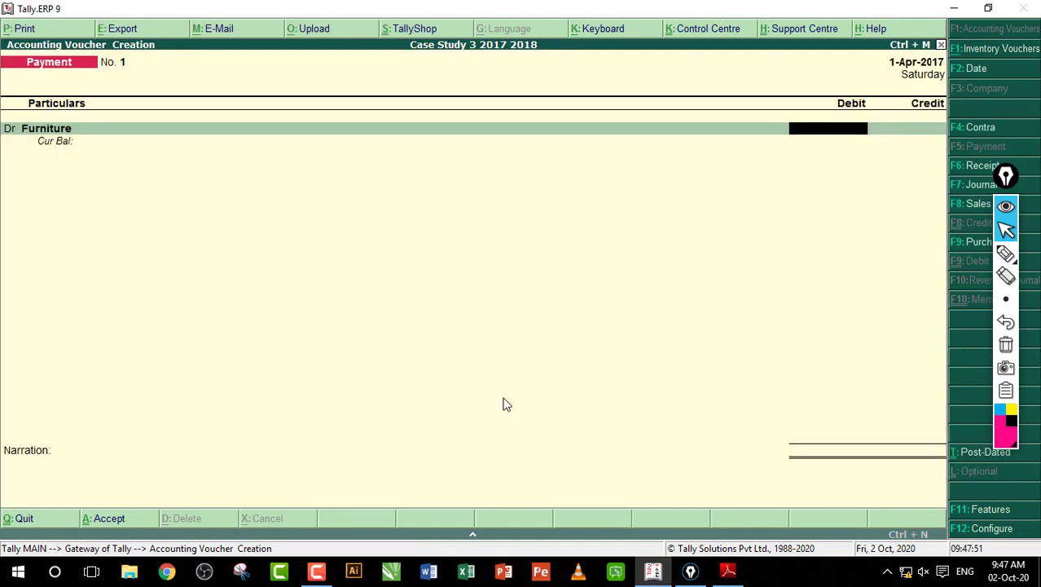
type("25,000")
key("Return")
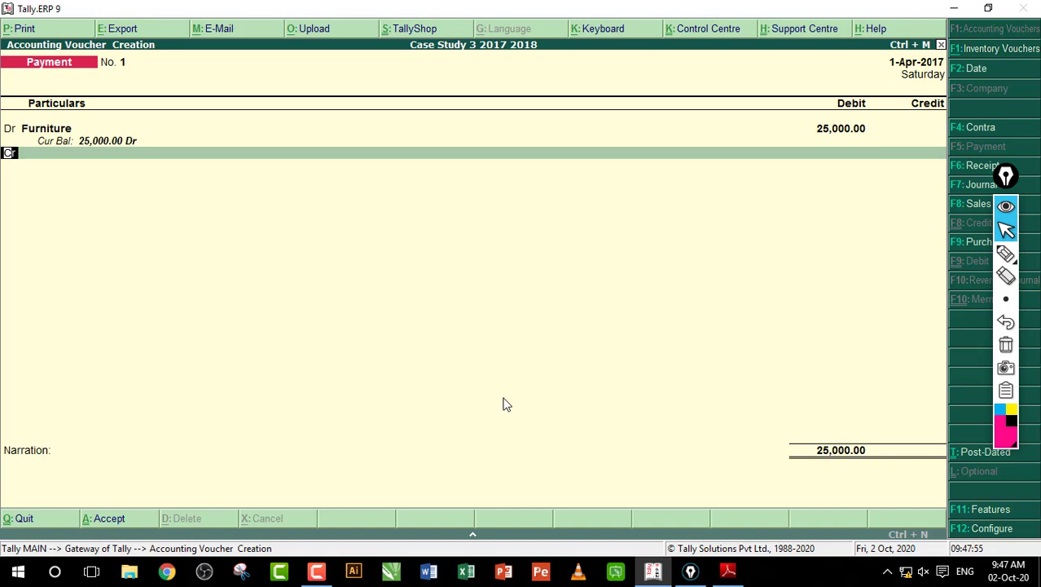
type("d")
Step: Add an Electrical Fittings ledger debited 12,000, credit Cash 37,000, and save Payment No. 1
key("Return")
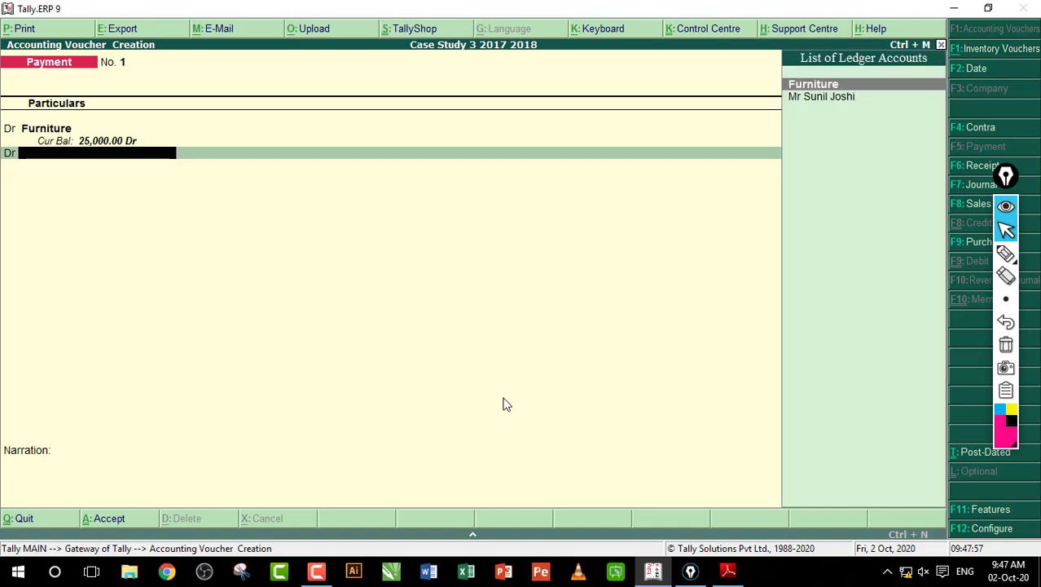
key("alt+c")
type("Electrical Fittings")
key("Return")
key("Return")
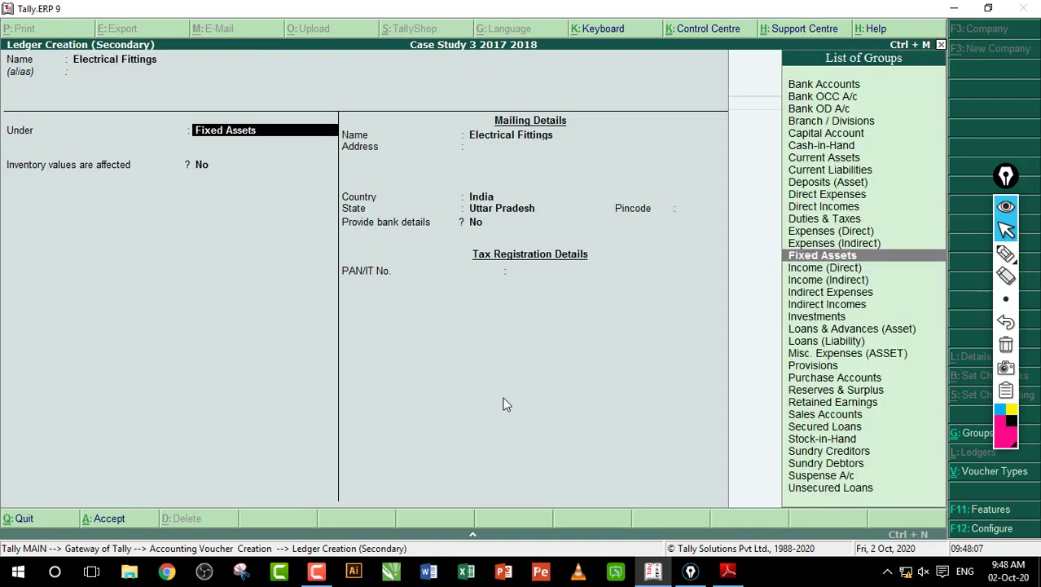
key("Return")
key("Return")
key("Return")
key("Return")
key("Return")
key("Return")
key("Return")
key("Return")
key("Return")
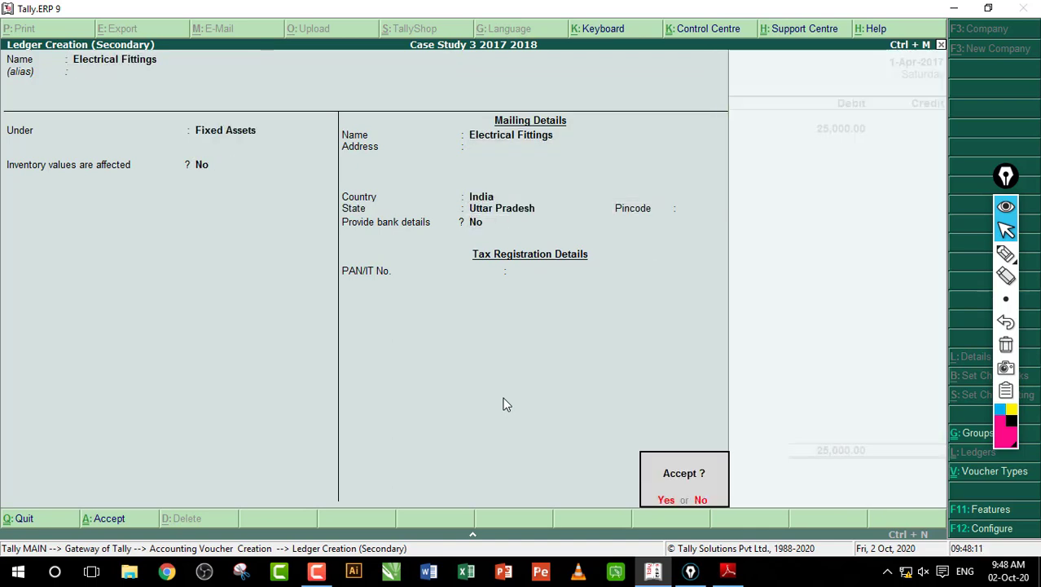
key("Return")
type("12000")
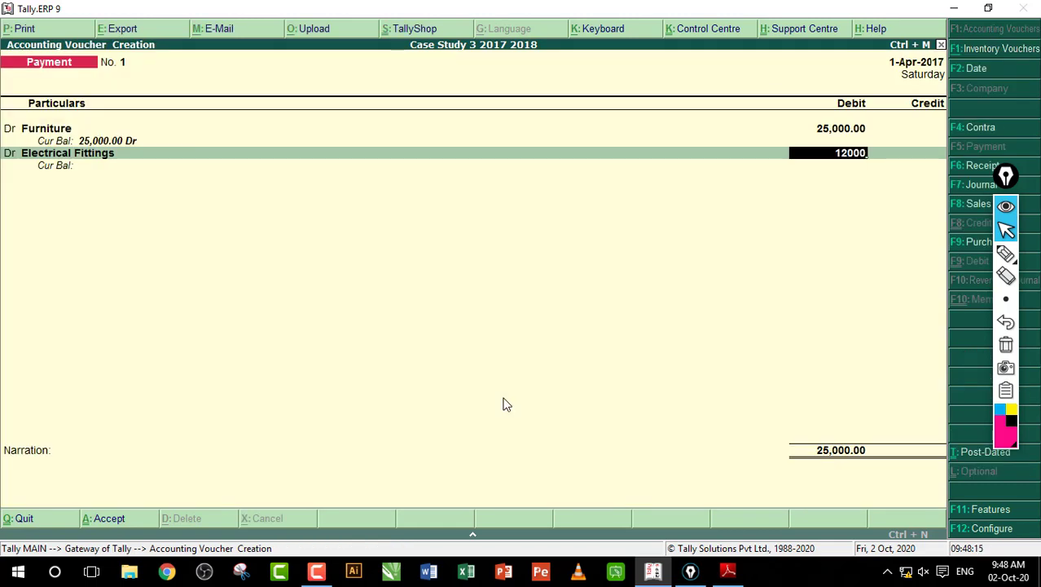
key("Return")
key("Return")
type("c")
key("Return")
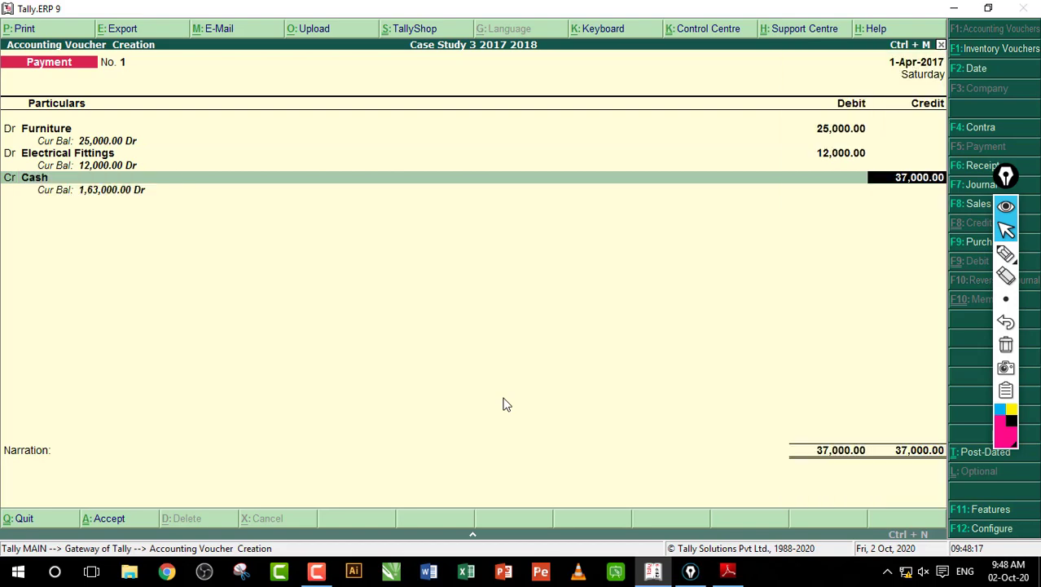
key("Return")
key("Return")
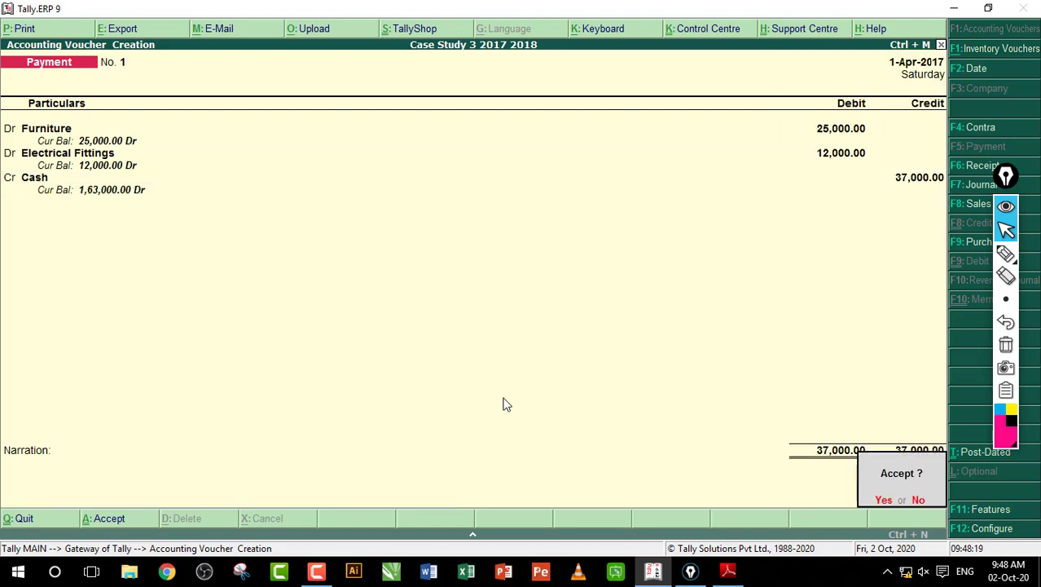
key("Return")
Step: Mark the 25,000 and 12,000 amounts, circle the row 4 cheque, clear the marks, and return to Tally
left_click(728, 570)
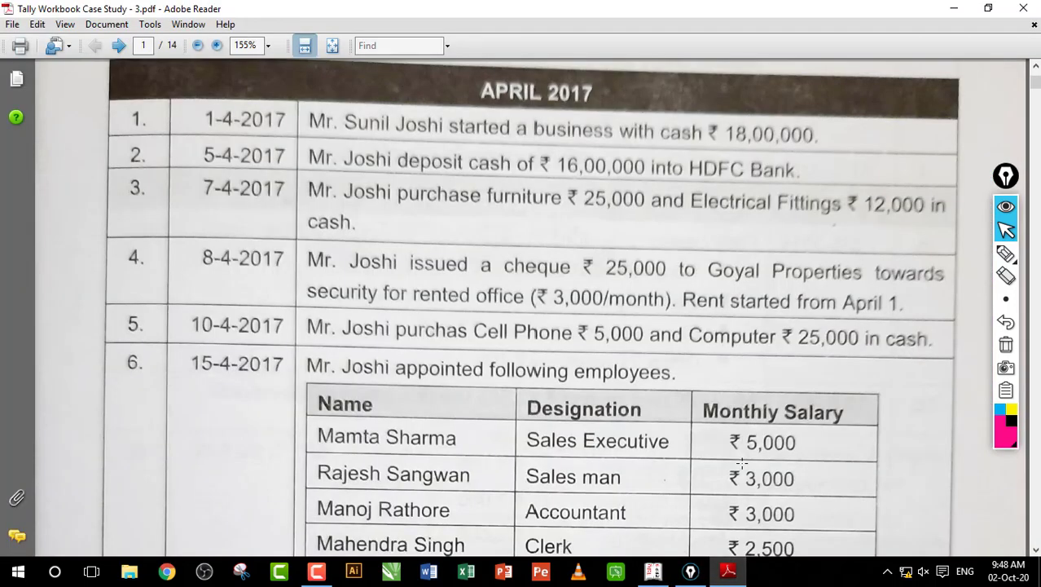
left_click_drag(525, 179, 638, 229)
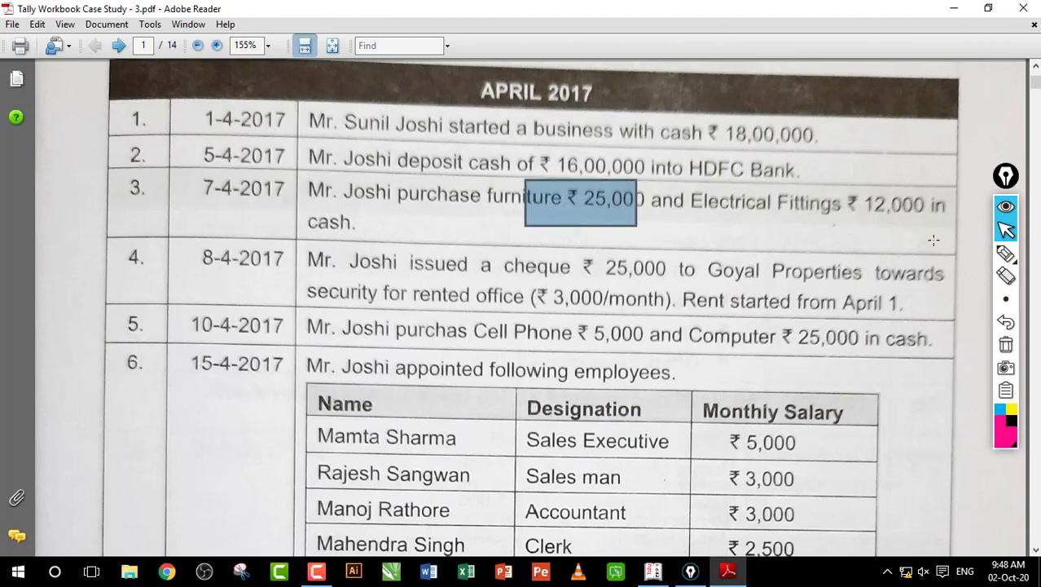
left_click_drag(835, 190, 939, 242)
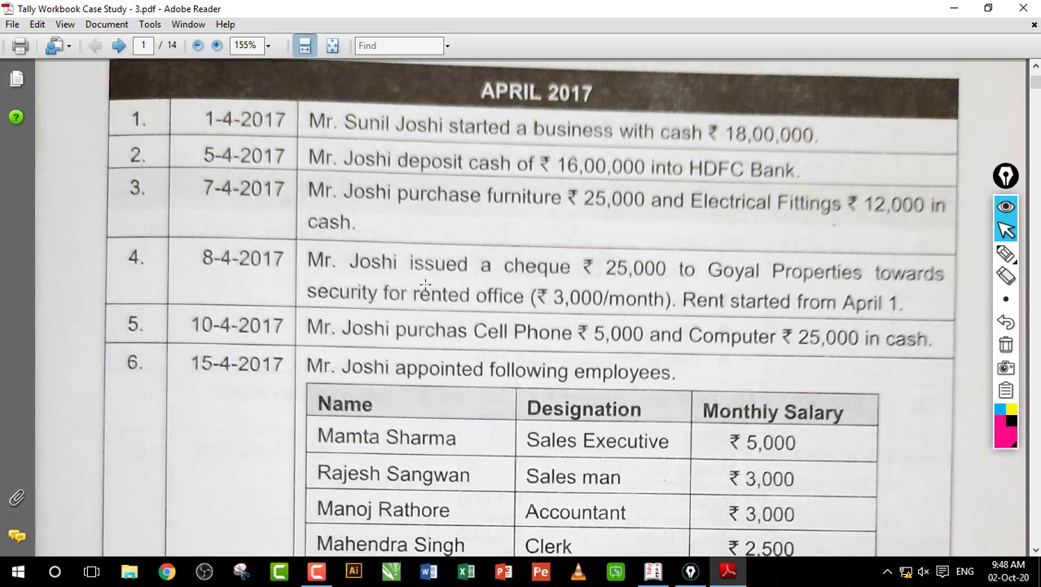
left_click(1006, 252)
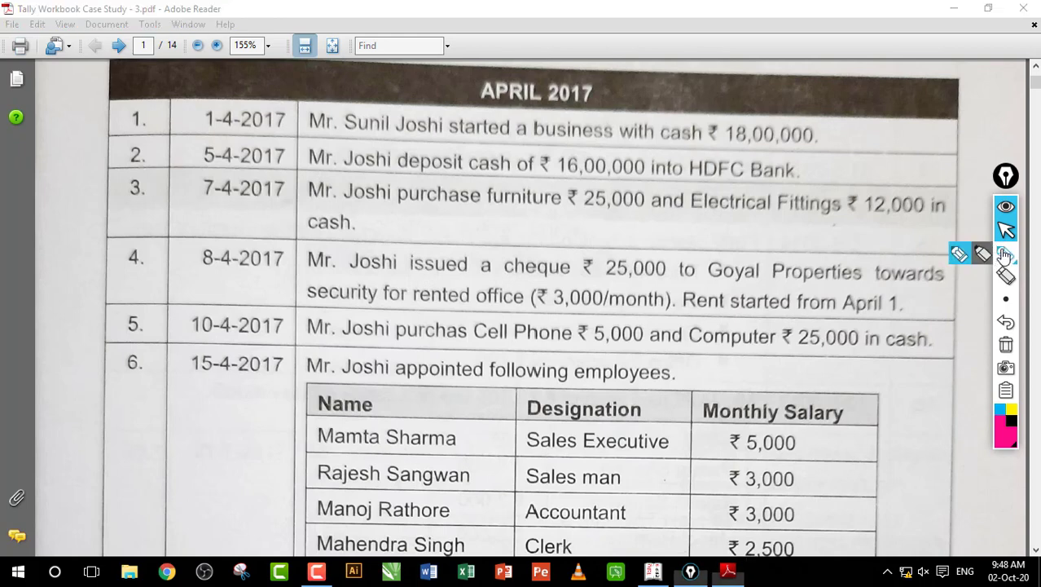
mouse_move(613, 289)
left_mouse_down()
mouse_move(595, 269)
mouse_move(697, 233)
mouse_move(762, 229)
mouse_move(780, 213)
mouse_move(701, 189)
left_mouse_up()
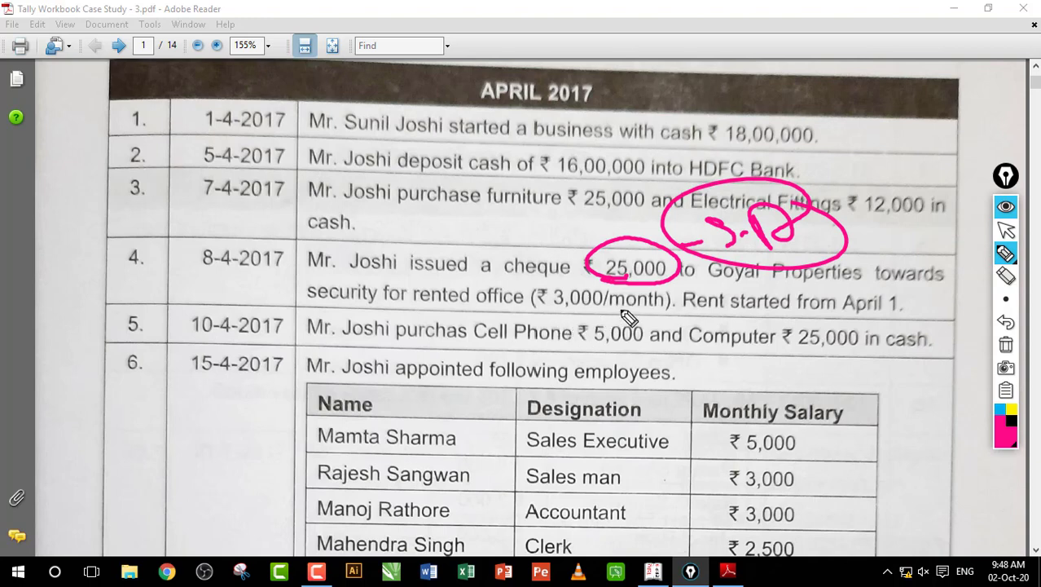
left_click(1005, 230)
mouse_move(1010, 302)
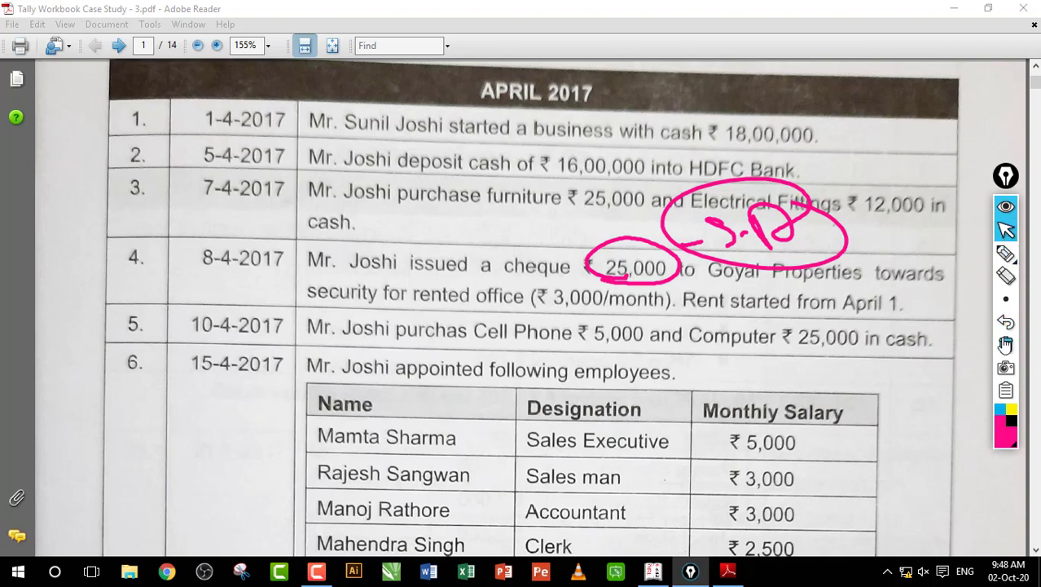
left_click(1005, 344)
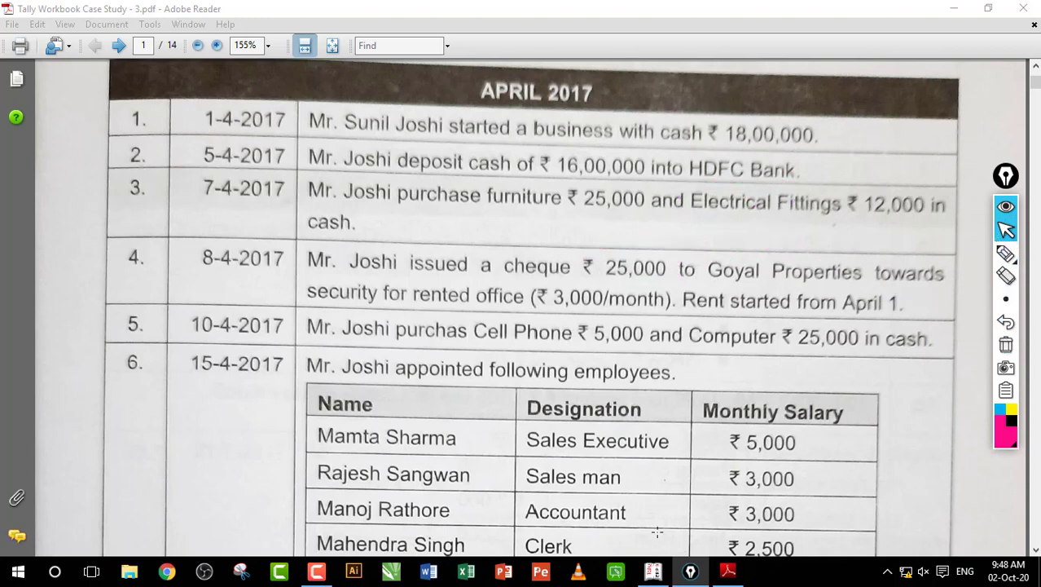
left_click(655, 570)
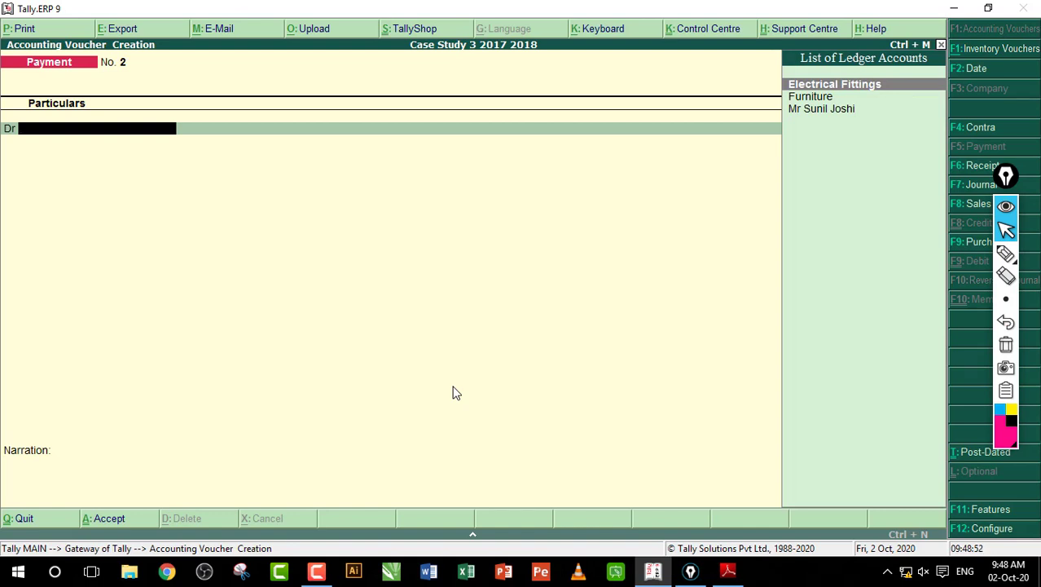
Step: Create a Security Deposit ledger under Deposits (Asset) and debit it 25,000
key("alt+c")
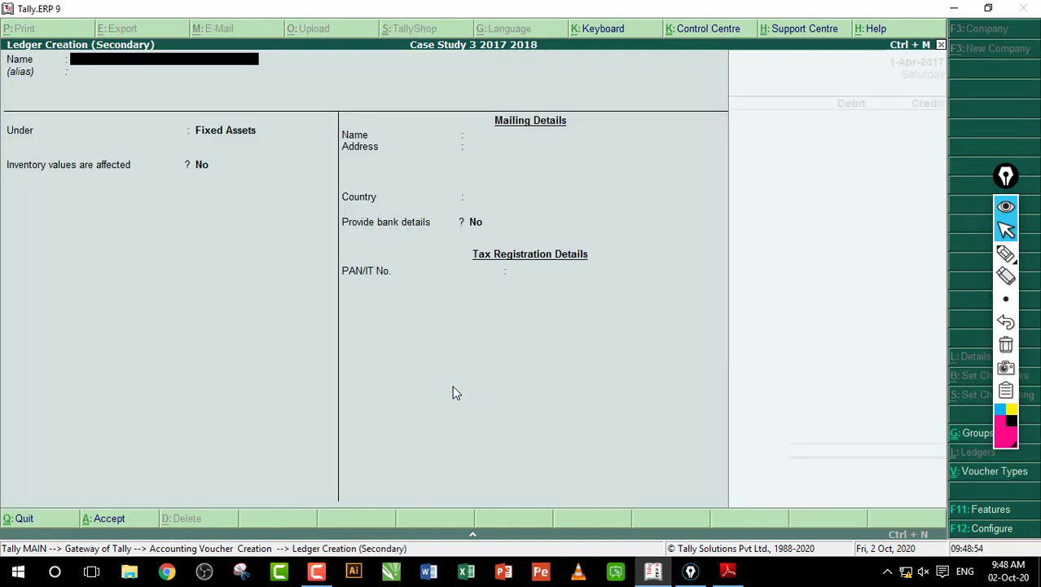
type("Security Deposit")
key("Return")
key("Return")
type("D")
key("Return")
key("Return")
key("Return")
key("Return")
key("Return")
key("Return")
key("Return")
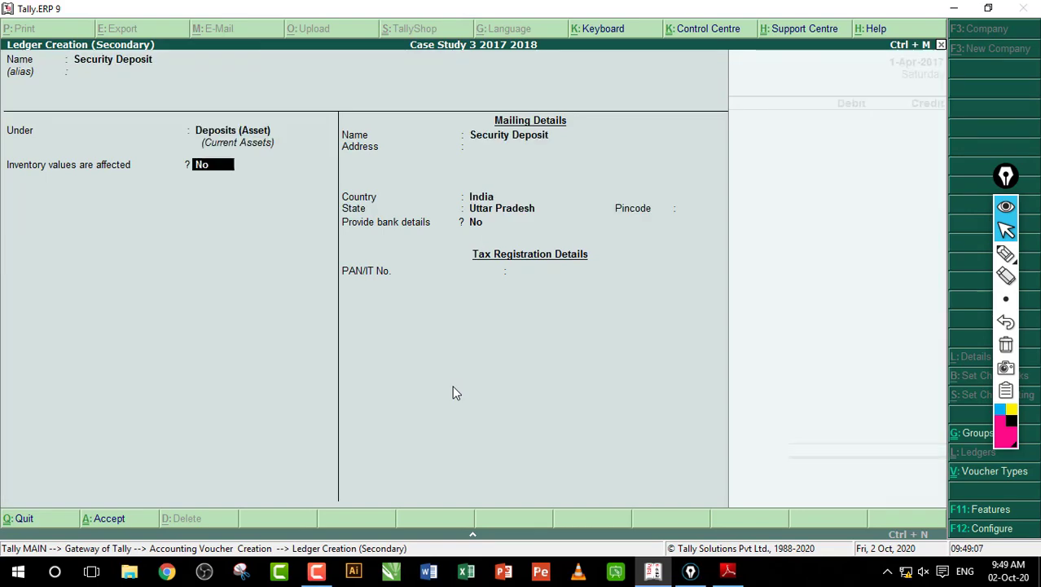
key("Return")
key("Return")
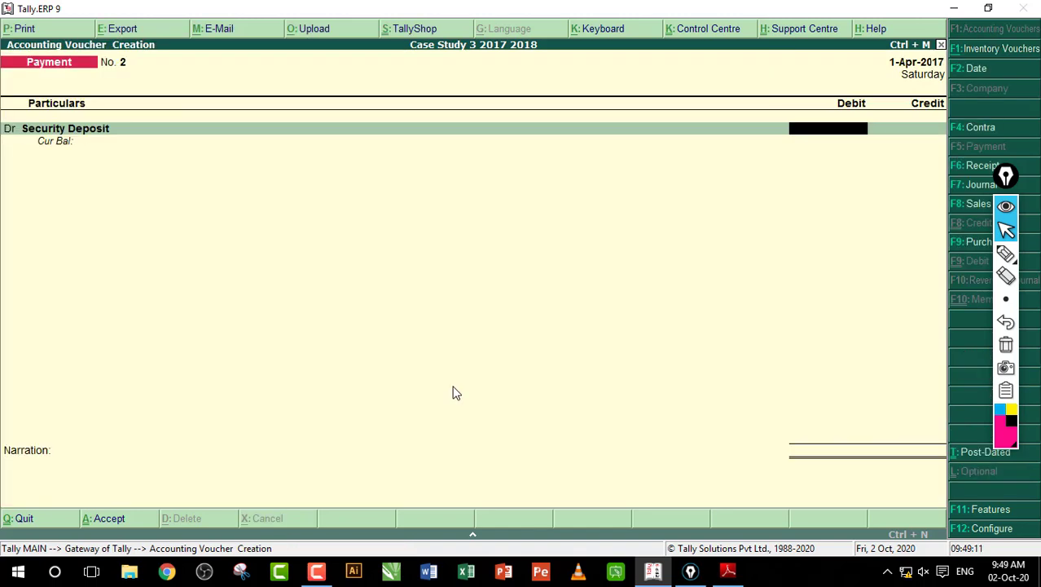
type("25000")
key("Return")
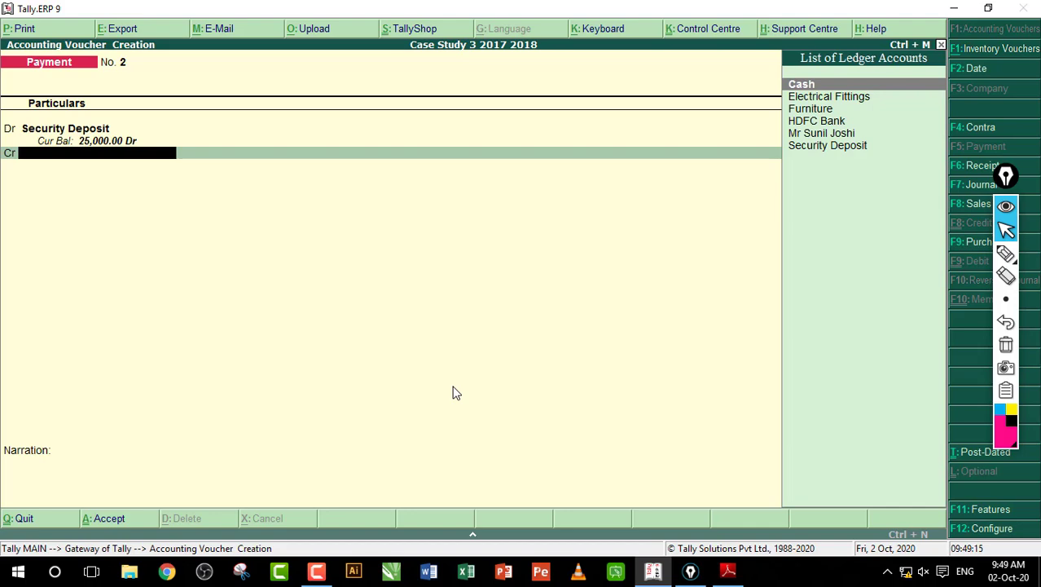
Step: Confirm the 25,000 cheque amount in the case-study PDF and credit HDFC Bank 25,000
key("alt+Tab")
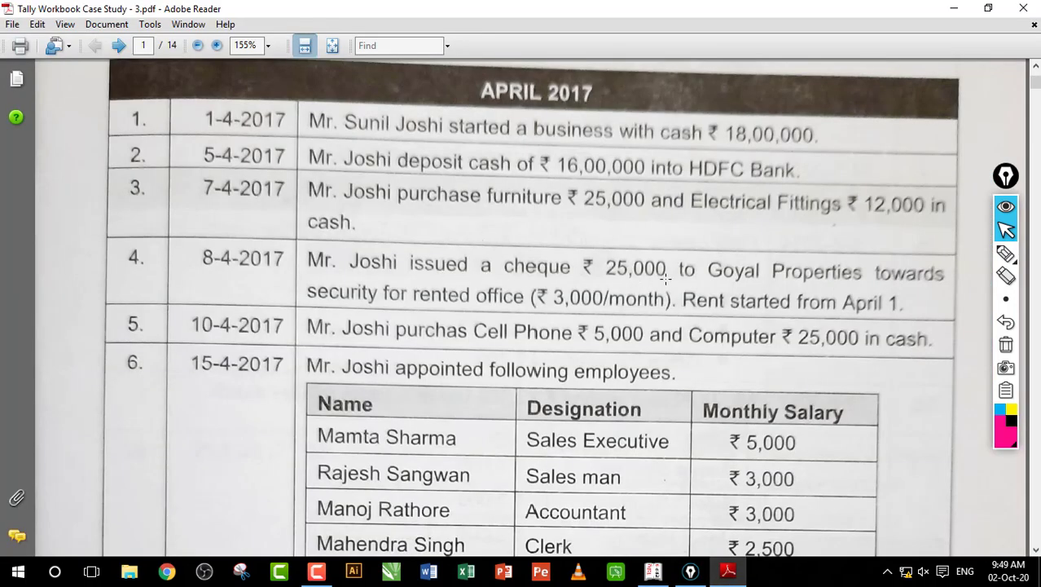
left_click_drag(493, 244, 651, 290)
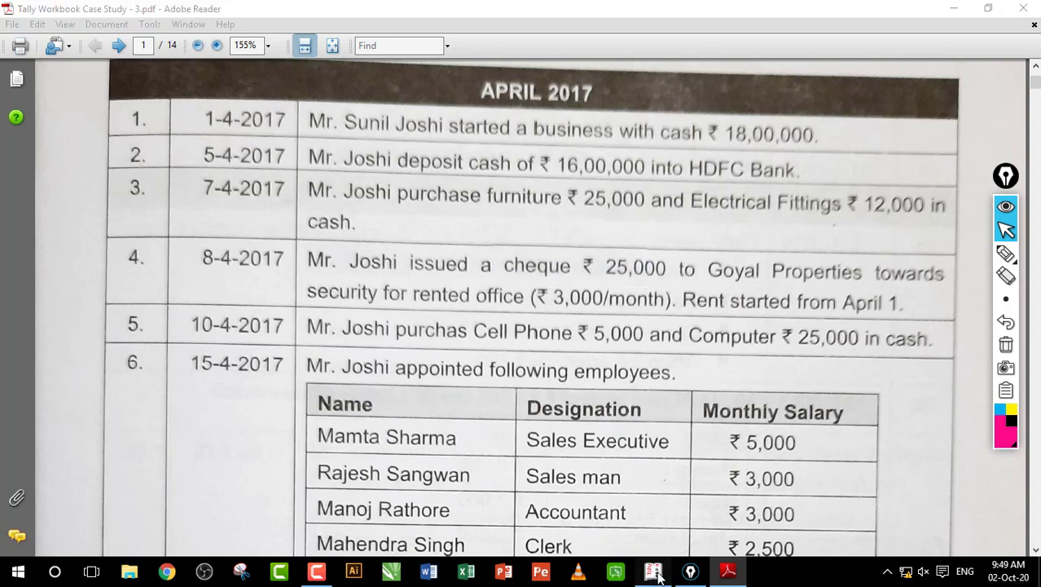
left_click(652, 571)
type("hd")
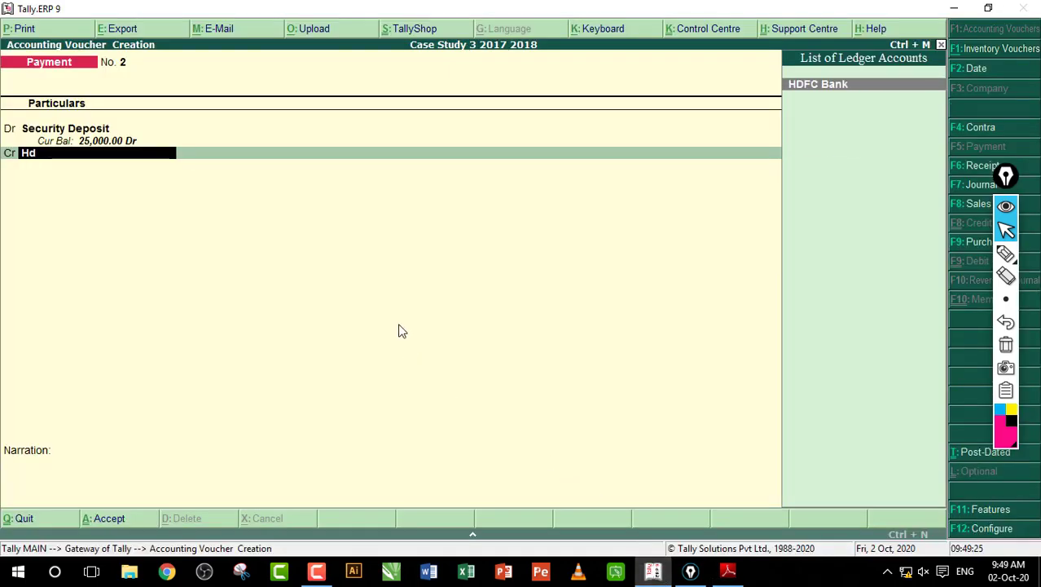
key("Return")
key("Return")
key("Return")
key("Return")
key("Return")
key("Return")
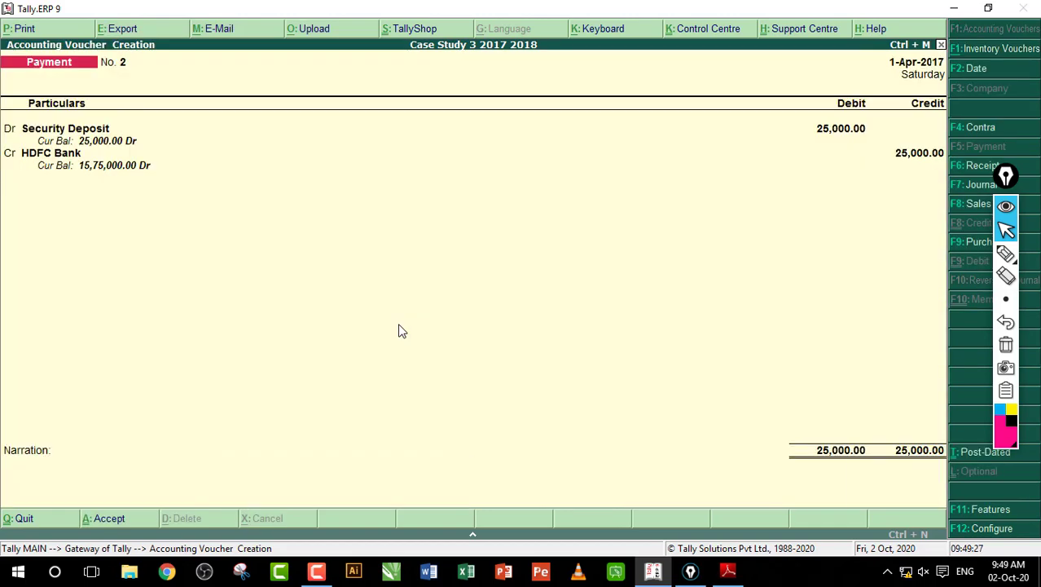
key("Return")
key("Return")
Step: Mark the cell phone and computer purchase entry in the case-study PDF
left_click(728, 570)
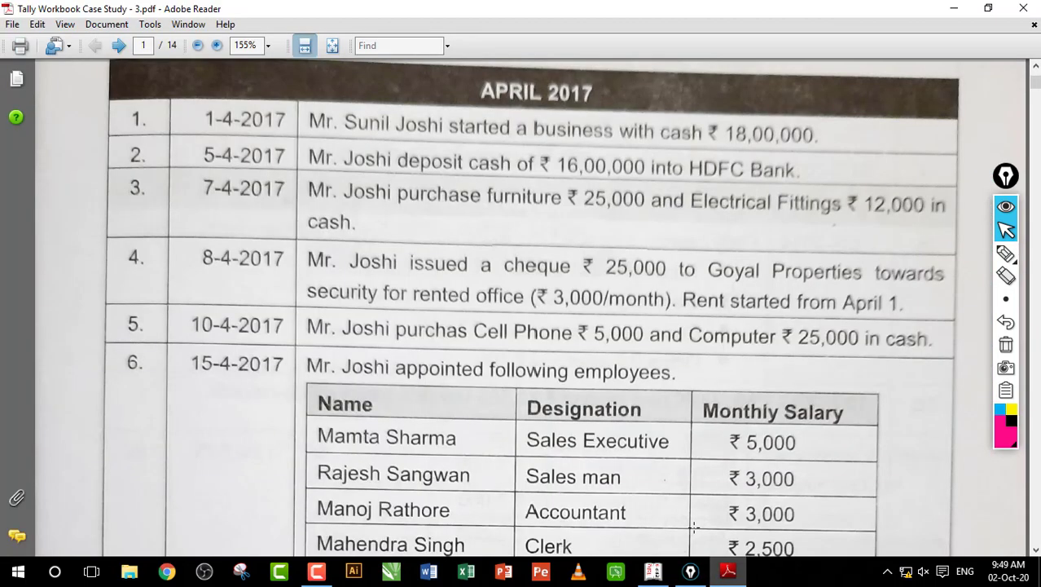
left_click_drag(298, 314, 863, 355)
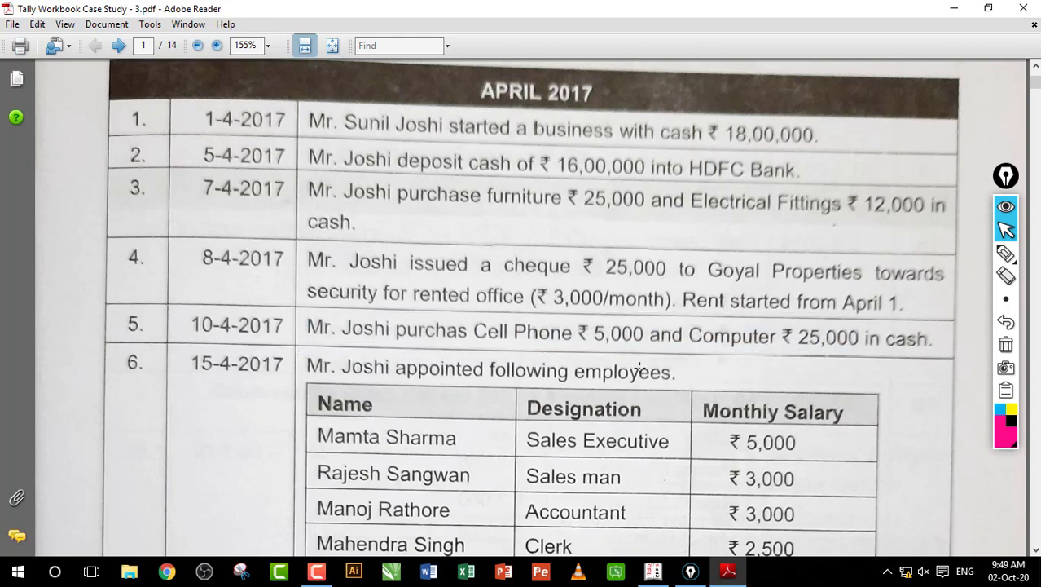
left_click(653, 570)
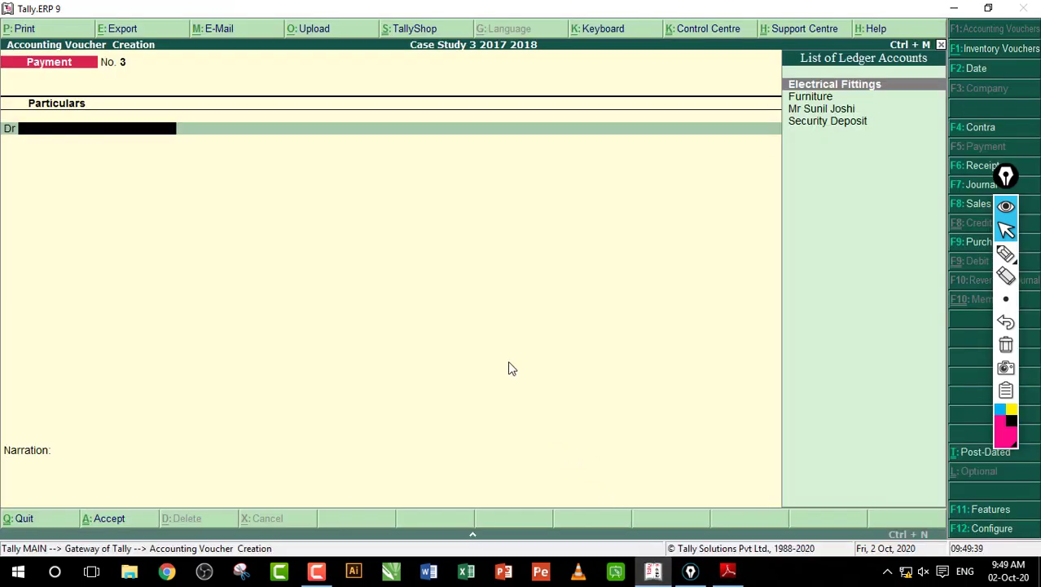
Step: Create a Cell Phone ledger under Fixed Assets and debit it 5,000
key("alt+c")
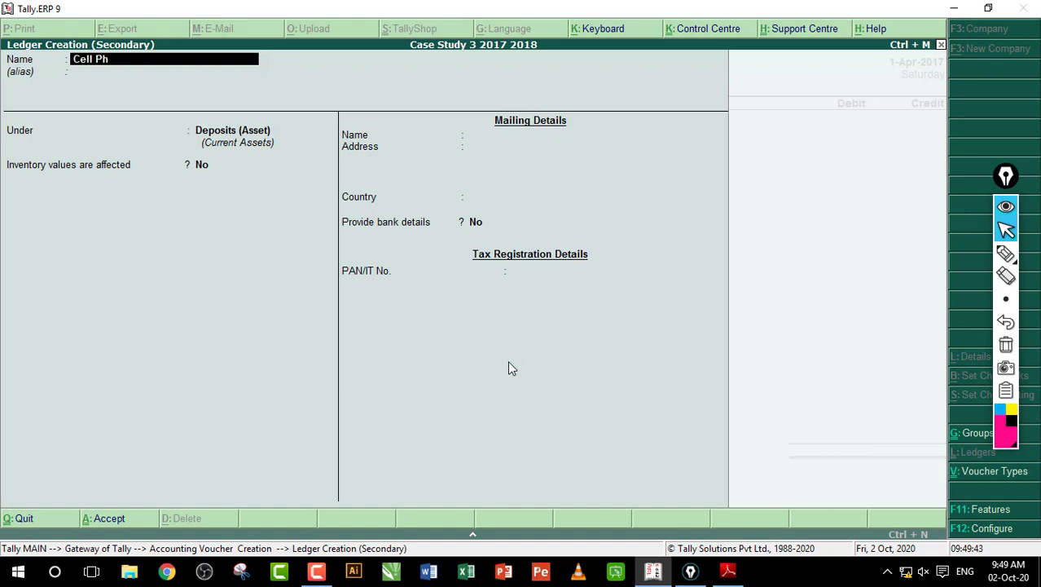
key("Return")
key("Return")
key("BackSpace")
type("F")
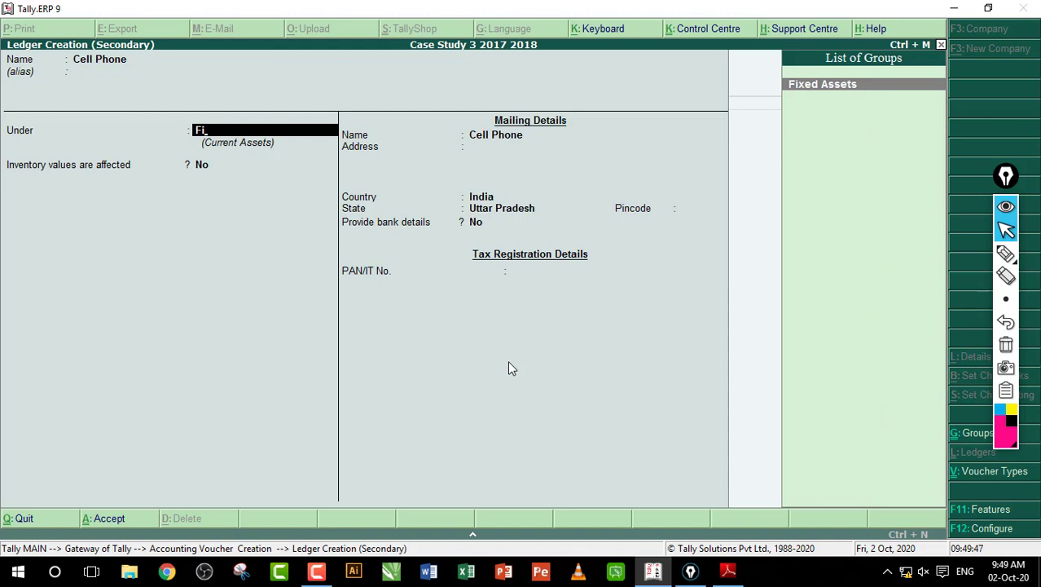
type("i")
key("Return")
key("Return")
key("Return")
key("Return")
key("Return")
key("Return")
key("Return")
key("Return")
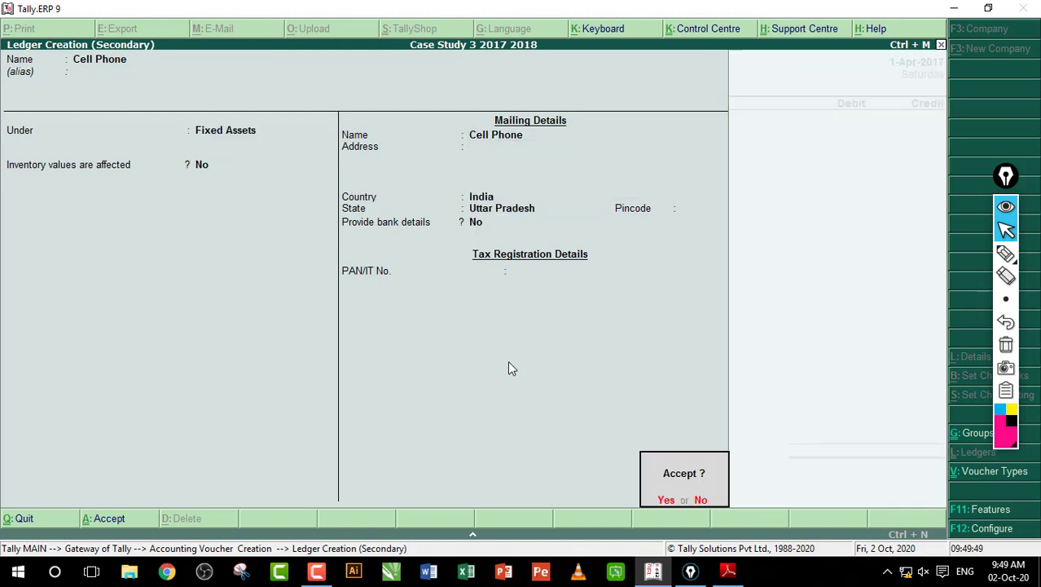
key("Return")
type("5000")
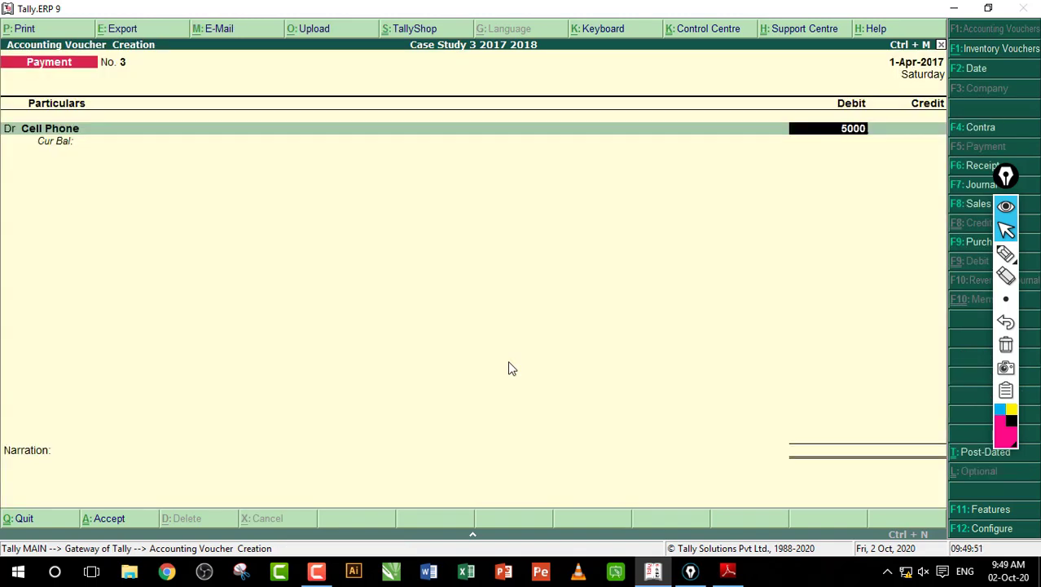
key("Return")
Step: Create a new Computer ledger and debit it 25,000
key("Return")
key("alt+c")
type("Co")
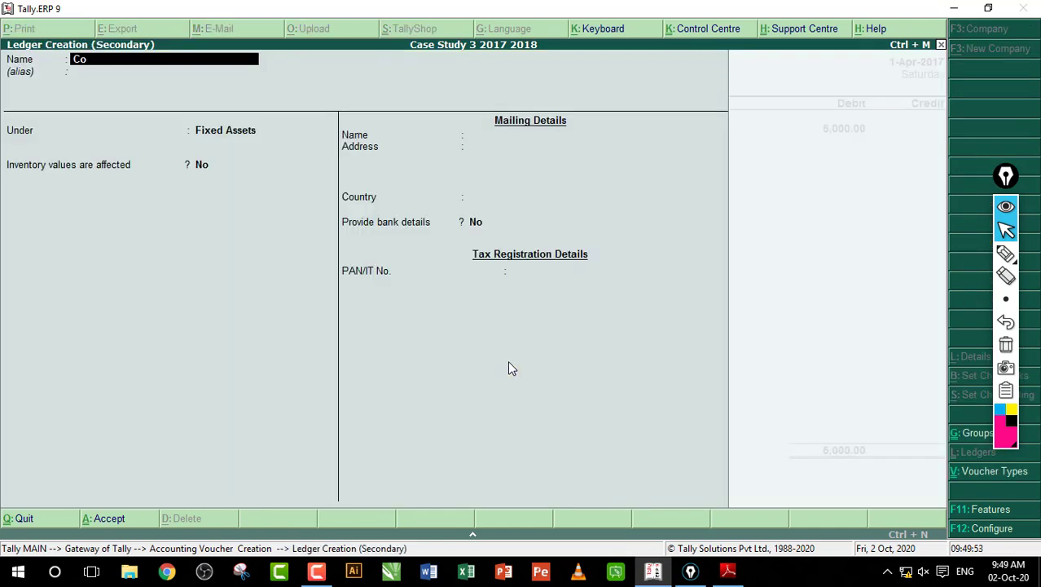
type("mputer")
key("Return")
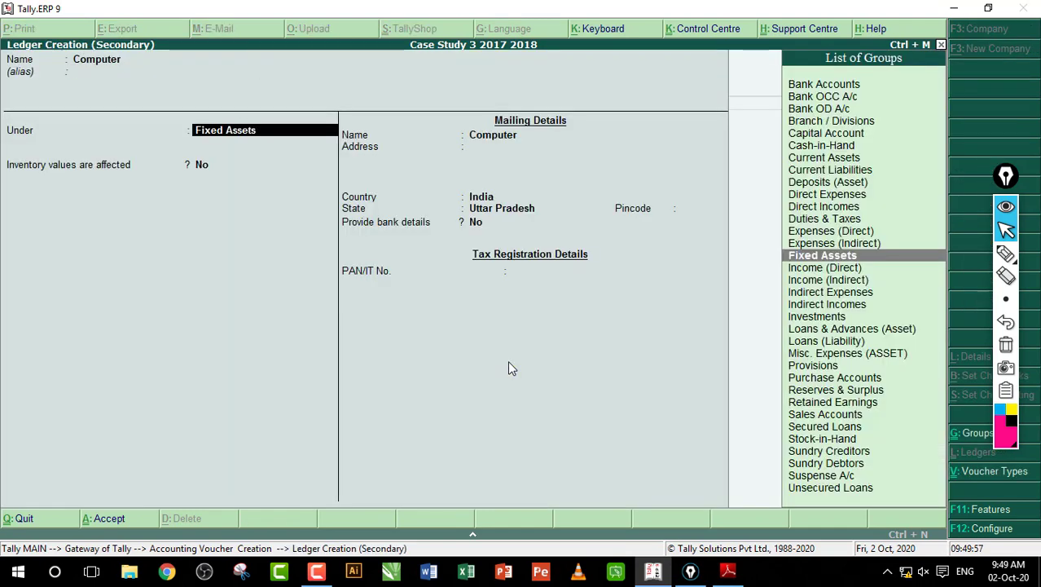
key("Return")
key("Return")
key("Return")
key("Return")
key("Return")
key("Return")
key("Return")
key("Return")
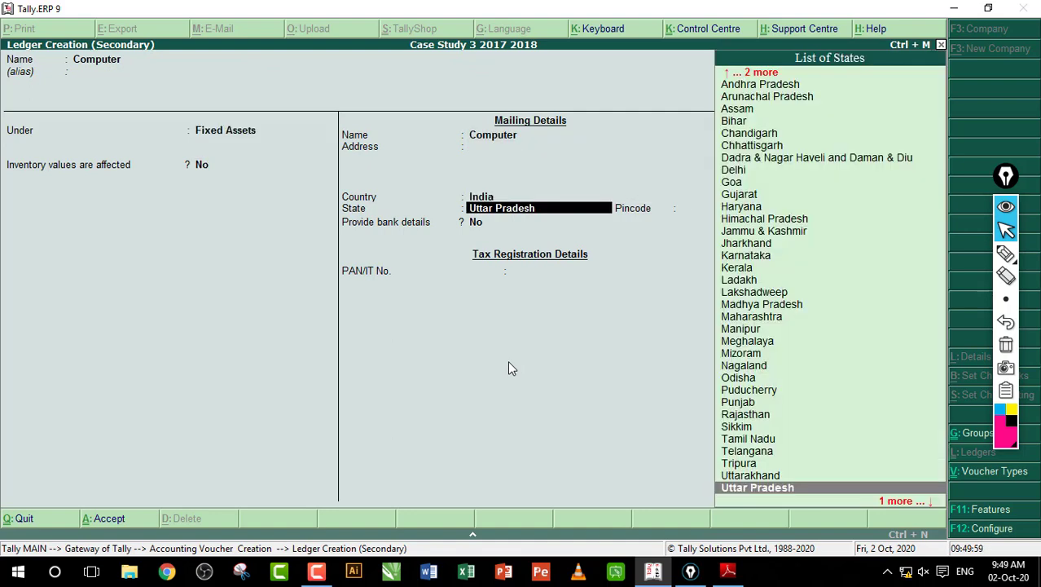
key("Return")
type("25,00")
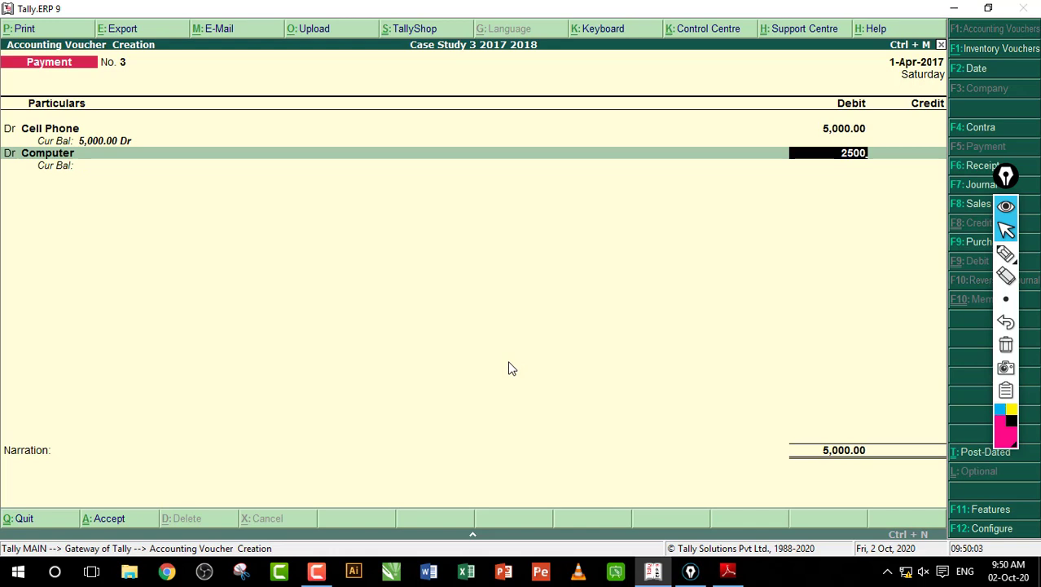
type("0")
key("Return")
key("Return")
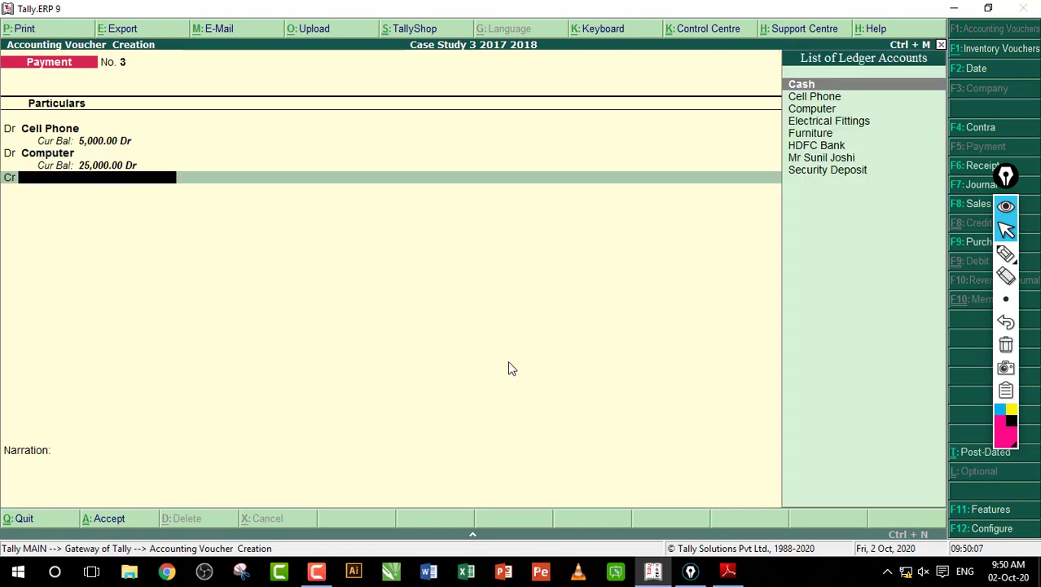
Step: Credit Cash with the 30,000 total and save payment voucher No. 3
type("C")
key("Return")
key("Return")
key("Return")
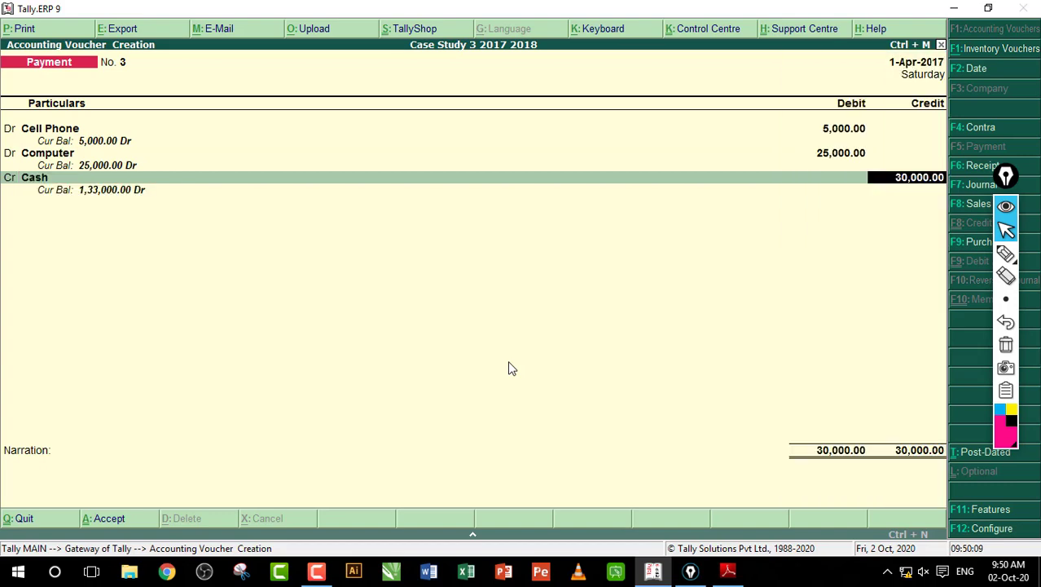
key("Return")
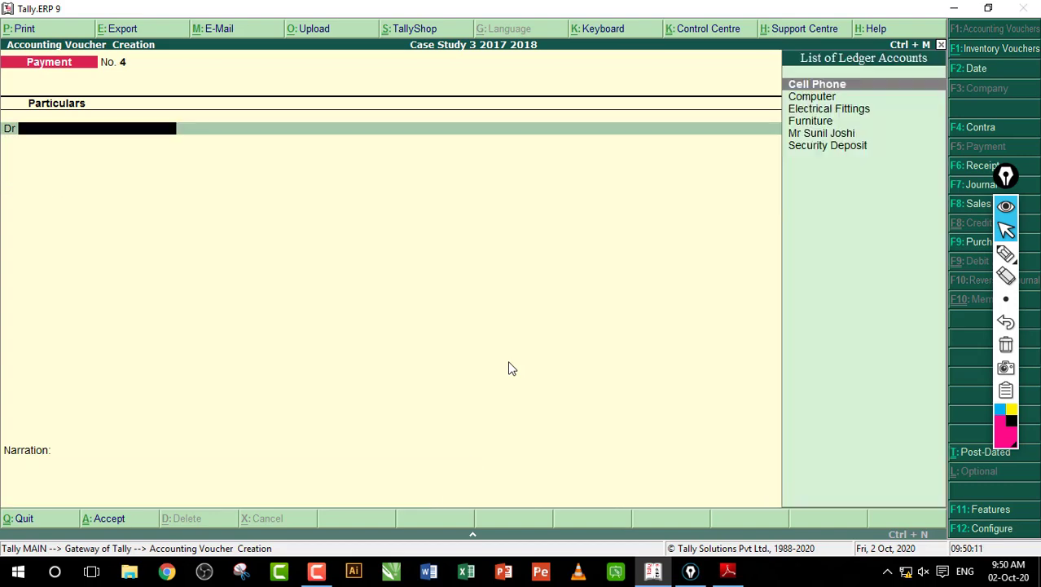
Step: Outline the employee appointment entry in the PDF and scroll down to entries 7–9
left_click(730, 572)
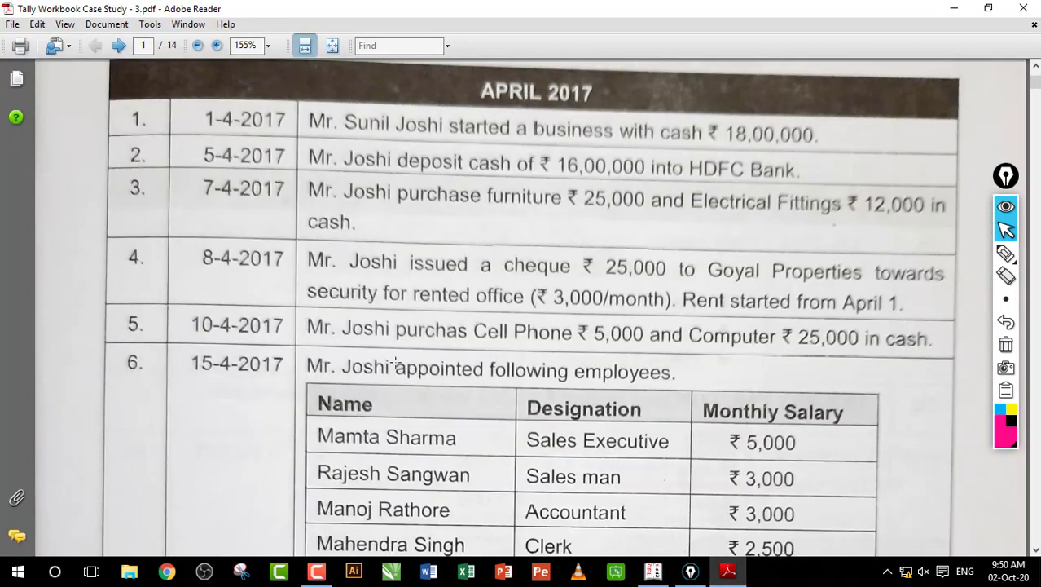
left_click_drag(307, 352, 705, 398)
scroll(652, 374, "down", 3)
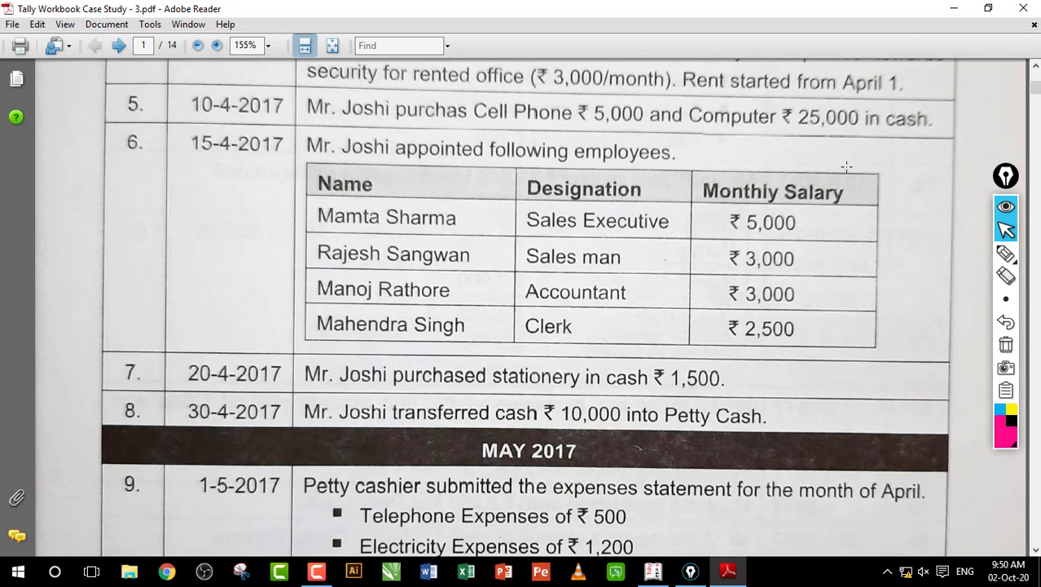
Step: Use the pen to bracket the employee names and link each one to its designation
left_click(1005, 254)
mouse_move(320, 198)
left_mouse_down()
mouse_move(287, 206)
mouse_move(307, 334)
left_mouse_up()
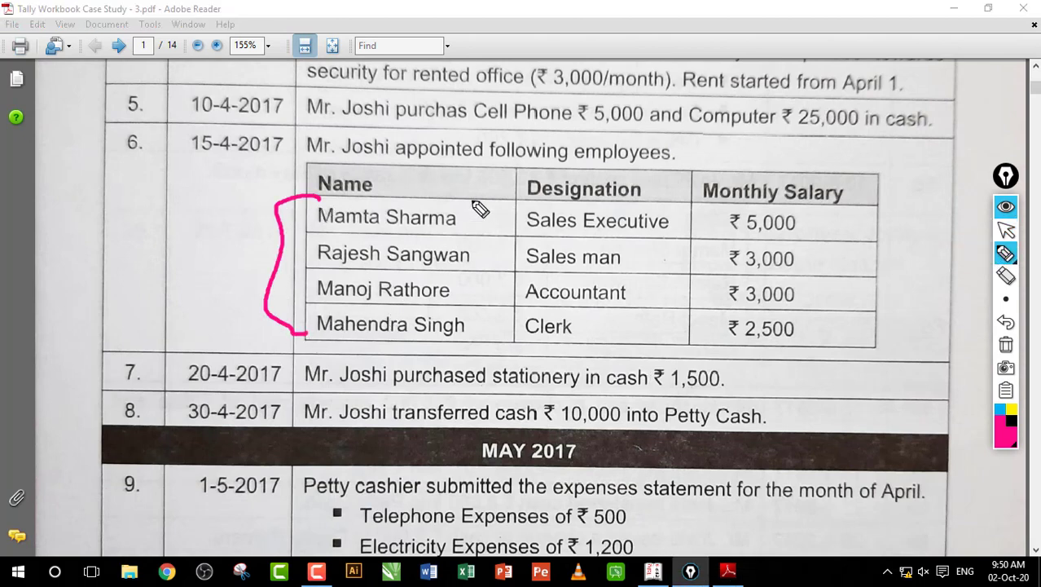
left_click_drag(447, 231, 538, 218)
left_click_drag(464, 265, 534, 246)
left_click_drag(461, 285, 538, 265)
left_click_drag(456, 309, 542, 283)
left_click_drag(466, 342, 533, 312)
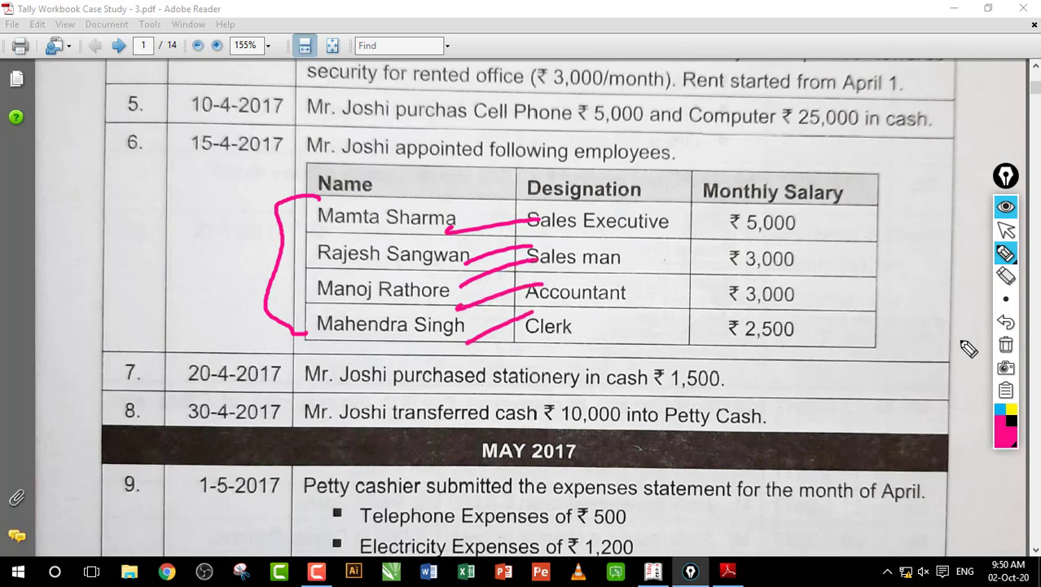
Step: Clear the pen annotations and return to Tally's blank Payment No. 4
left_click(1005, 347)
left_click(1006, 232)
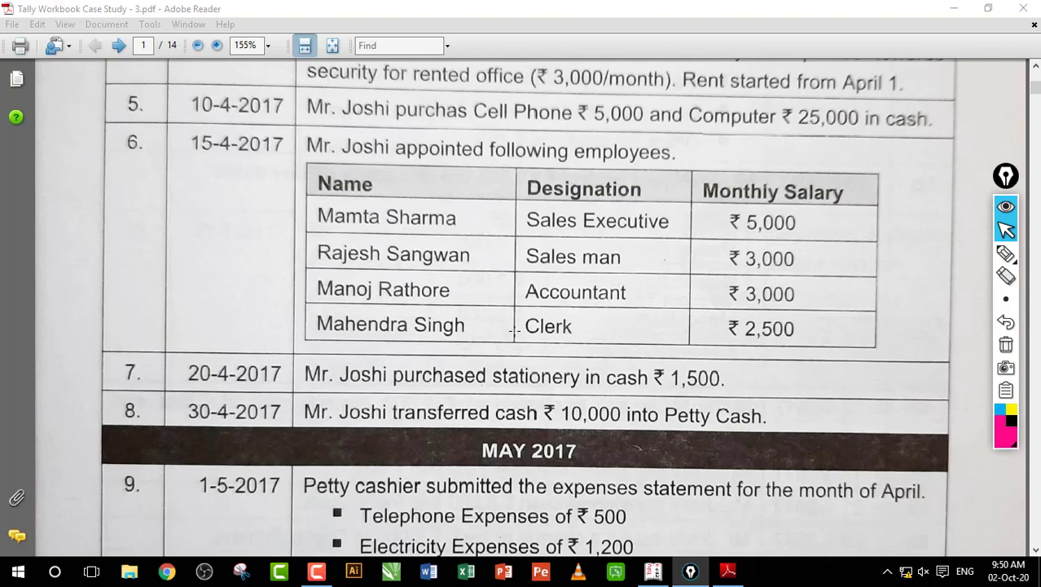
left_click(329, 361)
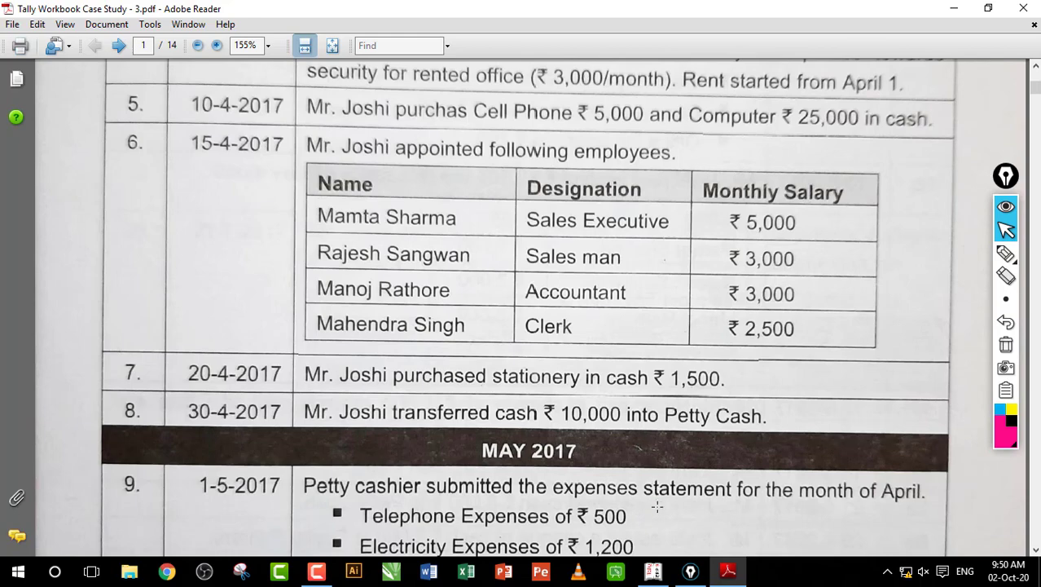
left_click(653, 570)
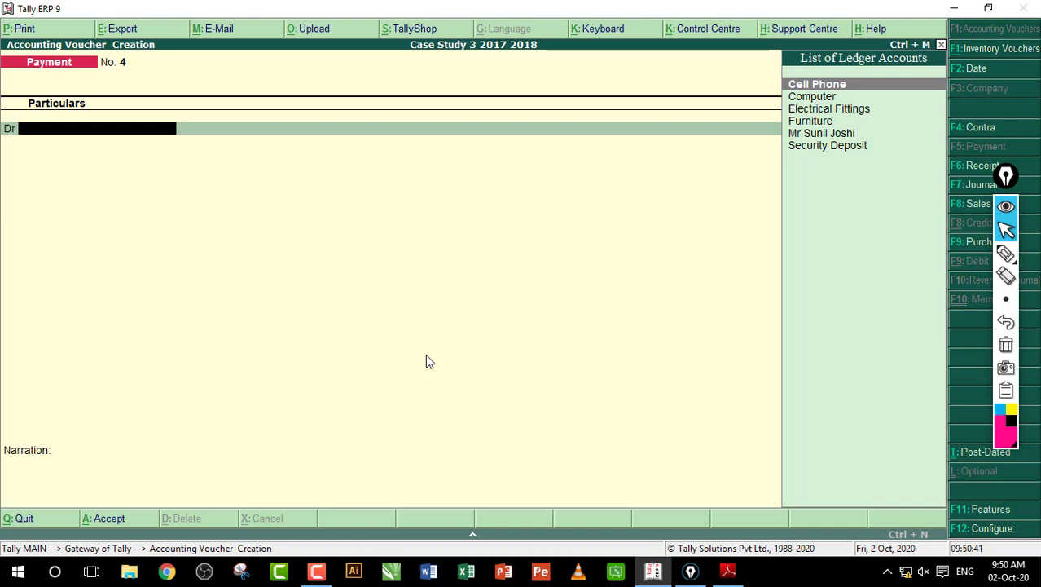
Step: Create a Stationary Exp ledger under Indirect Expenses
key("alt+c")
type("Stationary Exp")
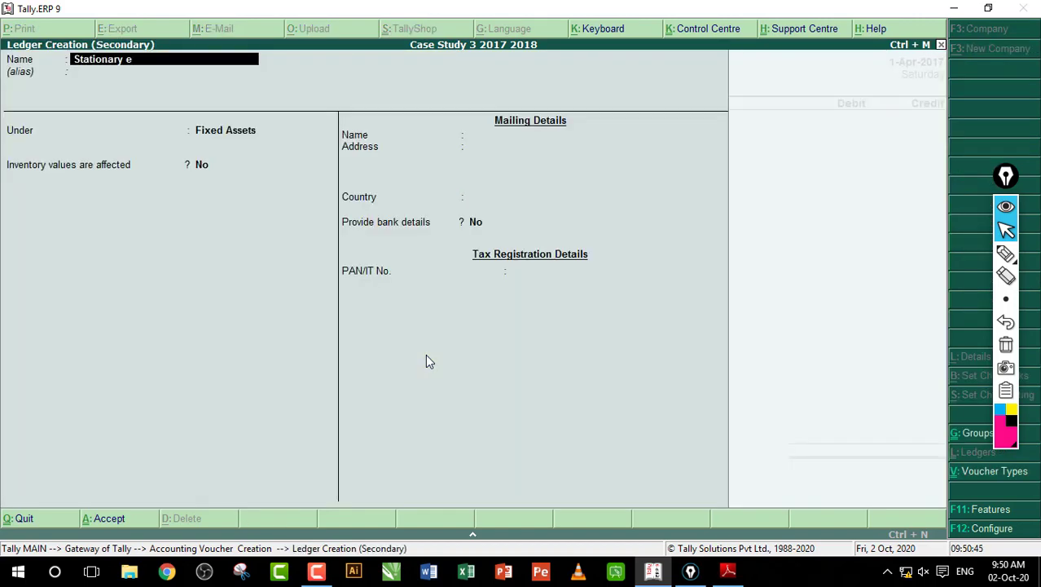
key("Return")
key("Return")
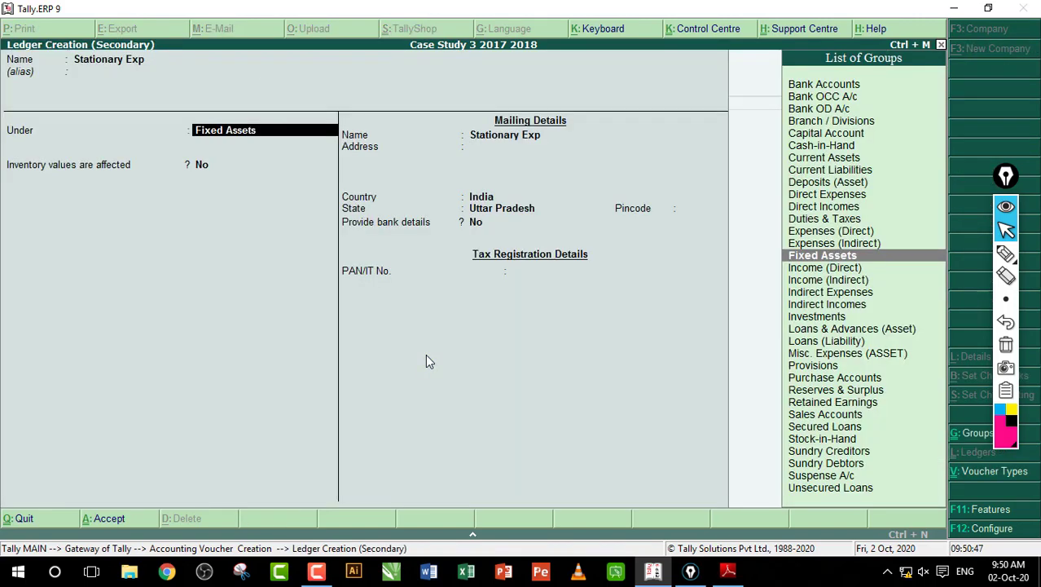
type("In")
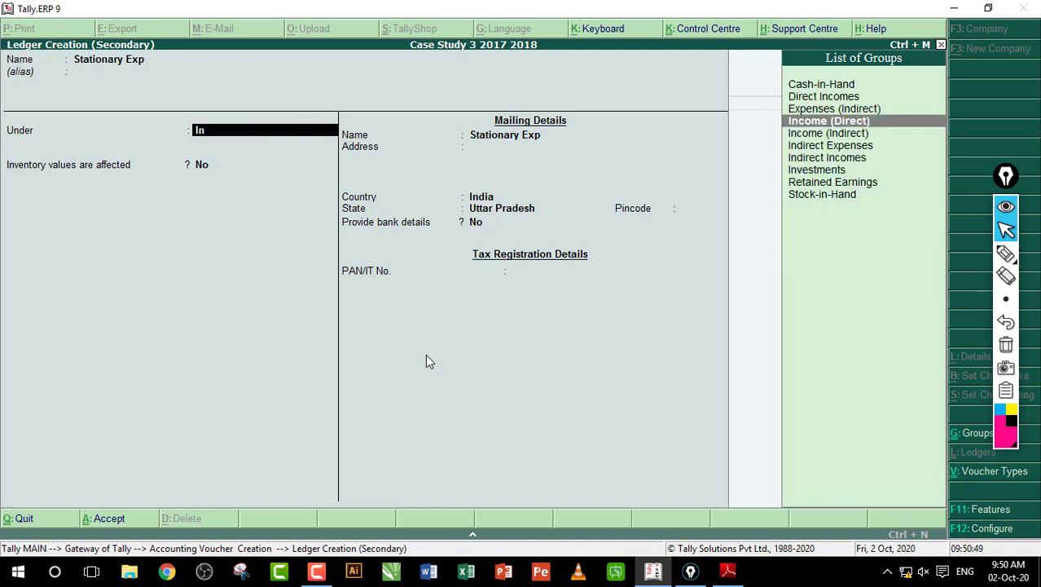
key("Down")
key("Down")
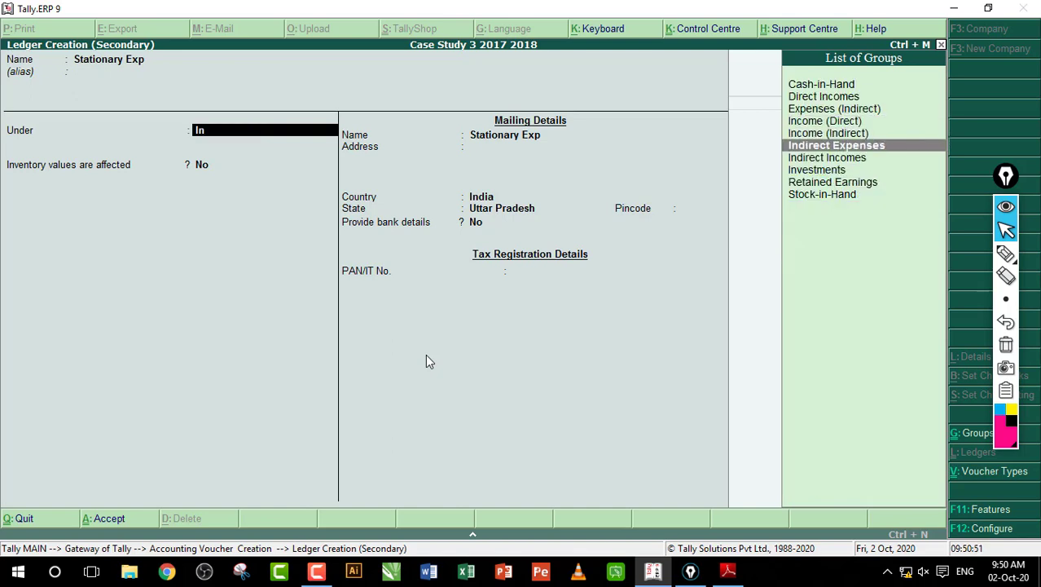
key("Return")
key("Return")
key("Return")
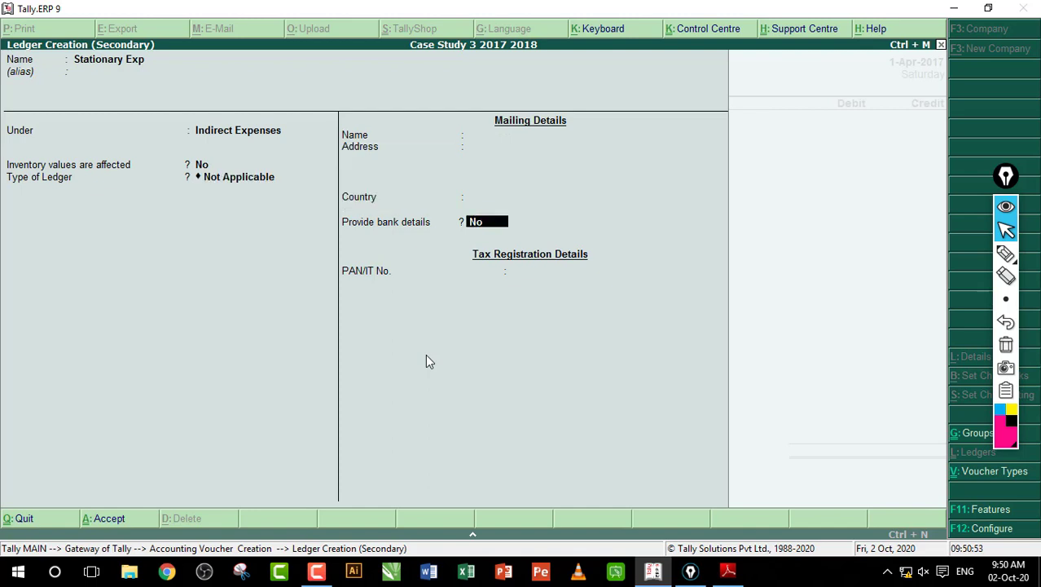
key("Return")
key("Return")
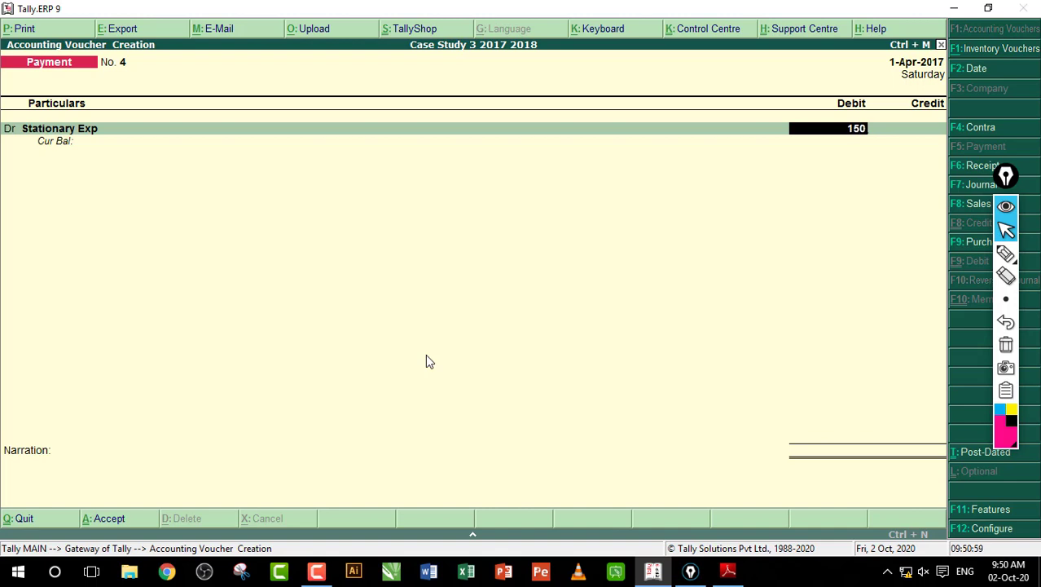
Step: Debit Stationary Exp 1,500, credit Cash and save payment voucher No. 4
key("Return")
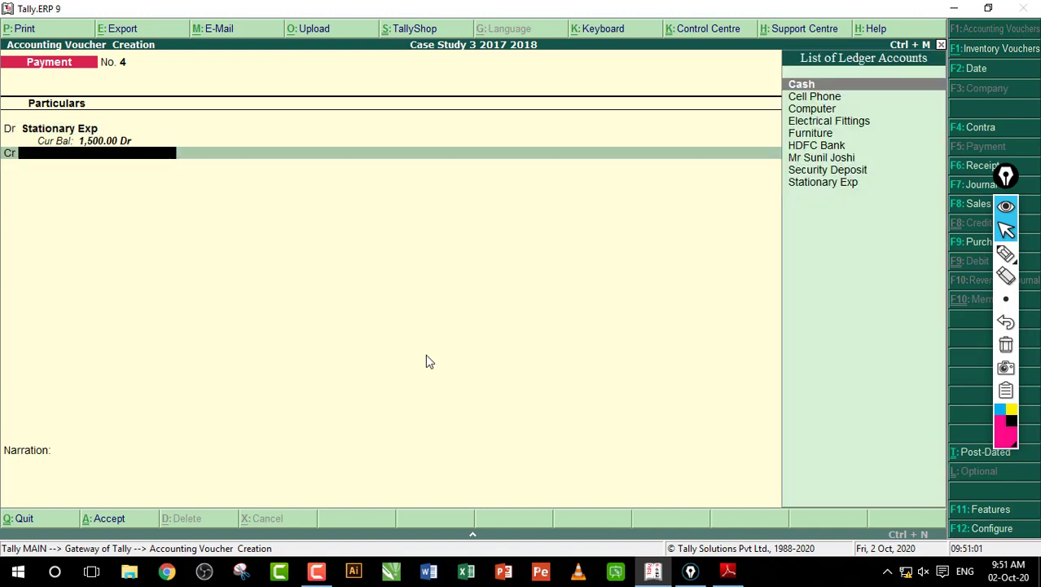
type("C")
key("Return")
key("Return")
key("Return")
key("Return")
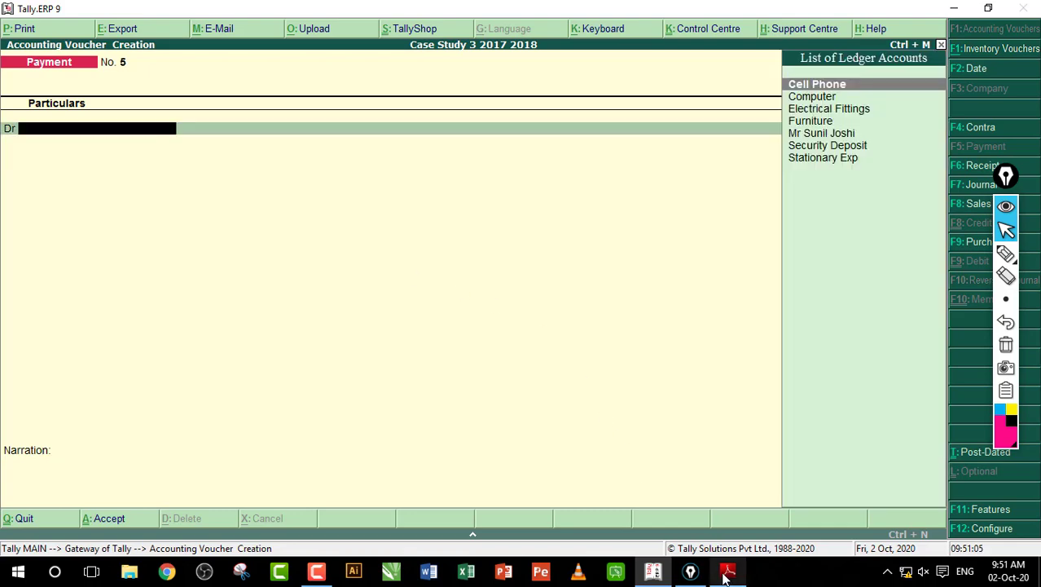
left_click(728, 571)
Step: Mark the petty cash transfer in entry 8 with an outline, underlines and a circle, then clear the ink
mouse_move(329, 394)
left_mouse_down()
mouse_move(469, 427)
mouse_move(775, 425)
left_mouse_up()
left_click(745, 423)
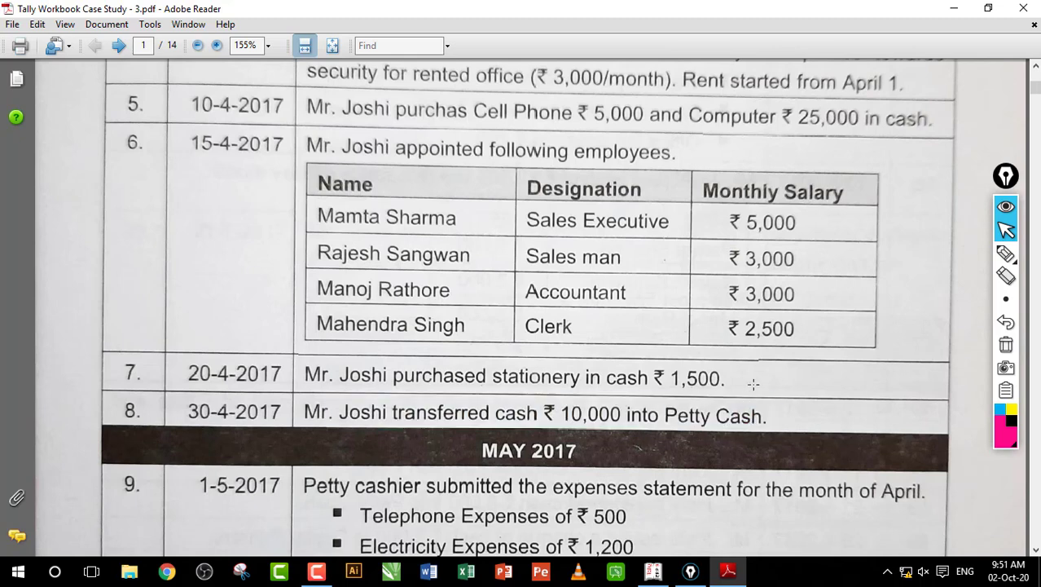
left_click(1006, 254)
left_click_drag(495, 432, 580, 433)
left_click_drag(376, 432, 487, 433)
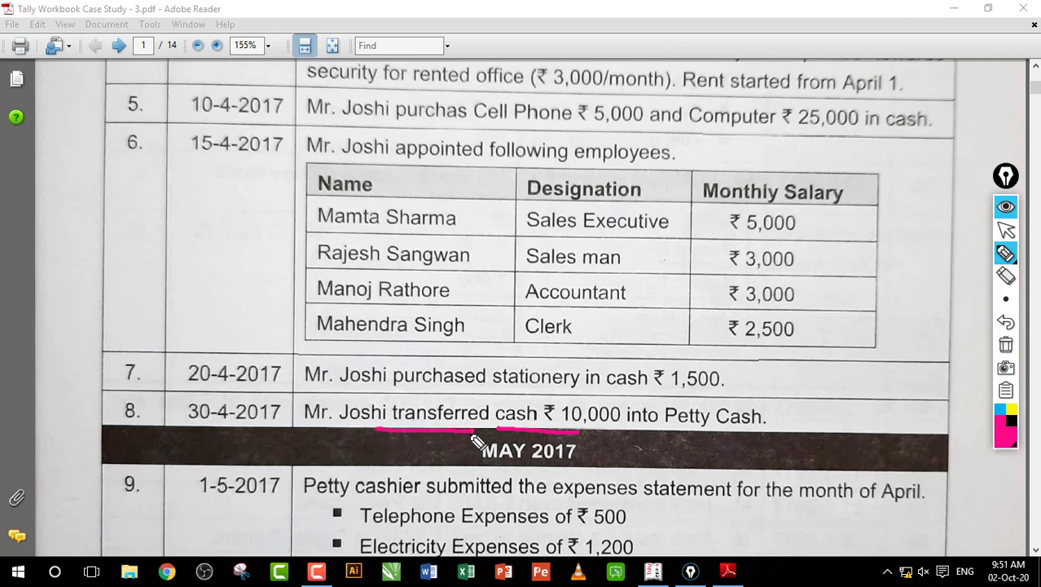
left_click_drag(359, 257, 676, 291)
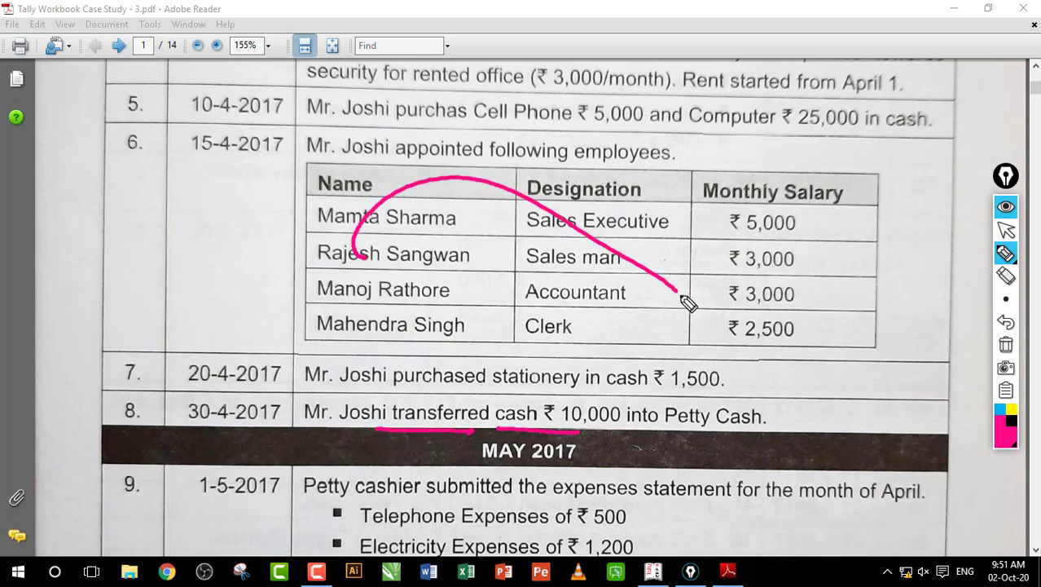
left_click(1005, 346)
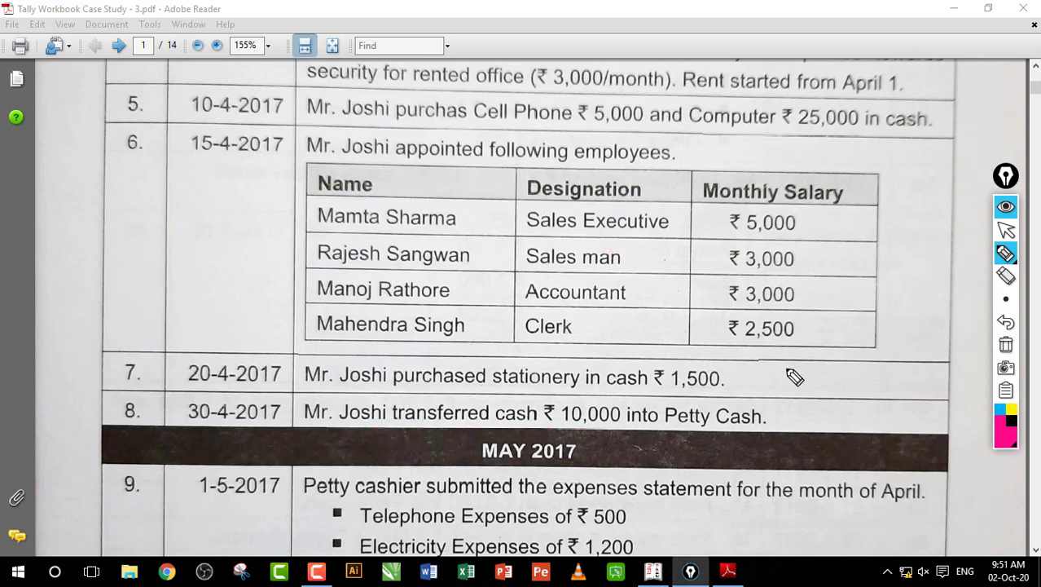
mouse_move(689, 438)
left_mouse_down()
mouse_move(786, 429)
mouse_move(721, 444)
left_mouse_up()
left_click(1005, 346)
Step: Annotate the employee salary table, writing 15000 and circling the Sales man, Accountant and Clerk rows
left_click_drag(433, 149, 440, 179)
mouse_move(484, 143)
left_mouse_down()
mouse_move(473, 140)
mouse_move(619, 157)
mouse_move(481, 68)
mouse_move(709, 159)
left_mouse_up()
left_click_drag(412, 221, 703, 196)
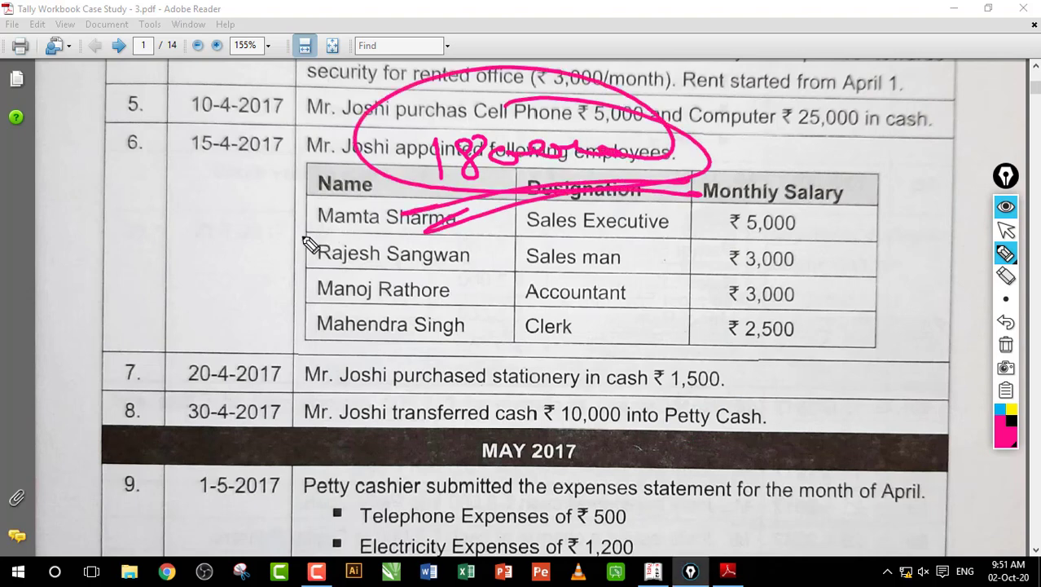
mouse_move(268, 266)
left_mouse_down()
mouse_move(292, 285)
mouse_move(390, 230)
mouse_move(401, 208)
left_mouse_up()
mouse_move(460, 267)
left_mouse_down()
mouse_move(465, 279)
mouse_move(496, 268)
mouse_move(550, 282)
mouse_move(623, 267)
left_mouse_up()
left_click(1005, 345)
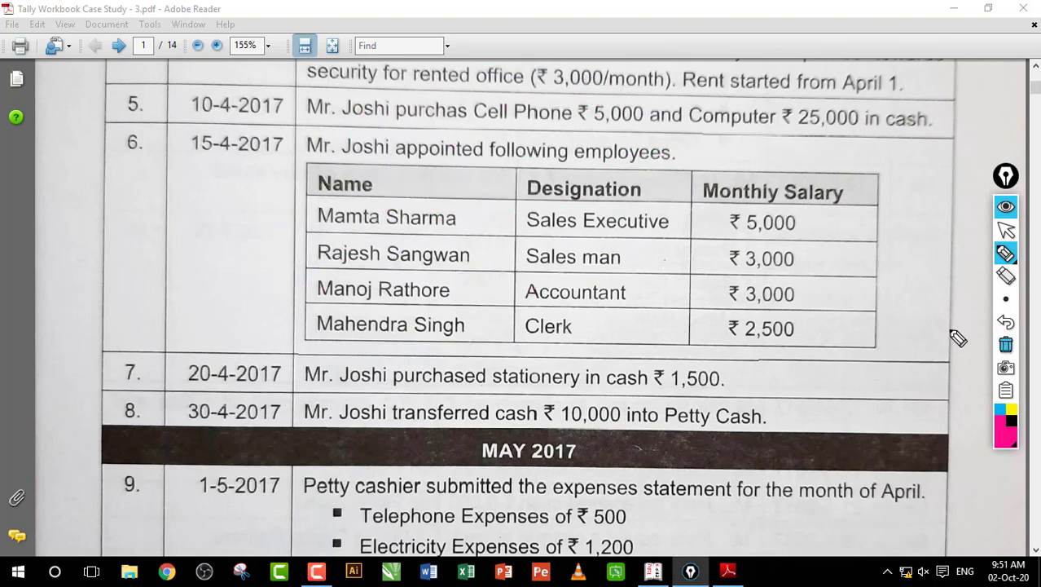
mouse_move(515, 303)
left_mouse_down()
mouse_move(533, 273)
mouse_move(603, 289)
mouse_move(709, 277)
mouse_move(737, 287)
left_mouse_up()
mouse_move(538, 350)
left_mouse_down()
mouse_move(571, 376)
mouse_move(666, 381)
left_mouse_up()
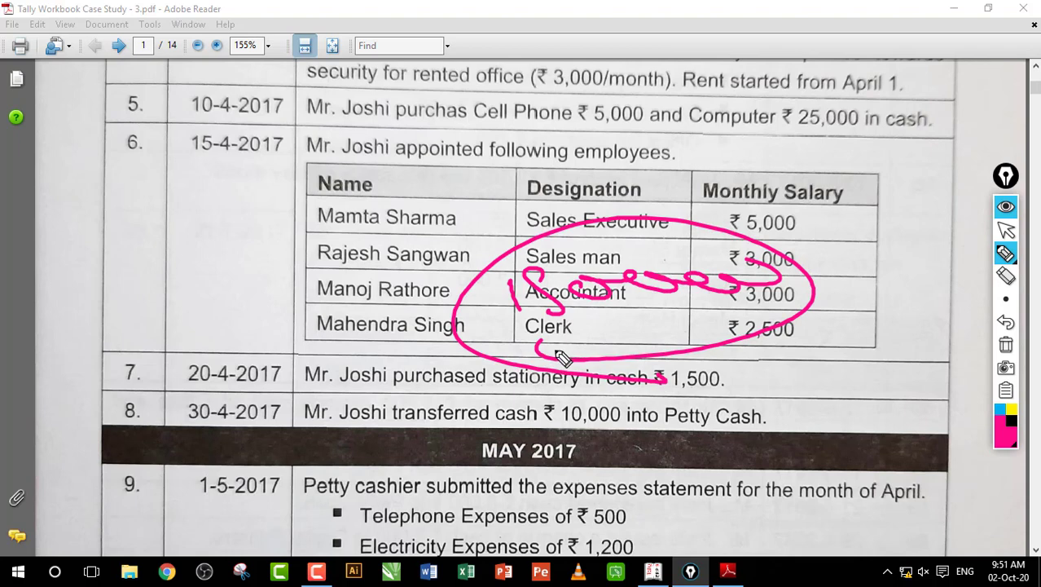